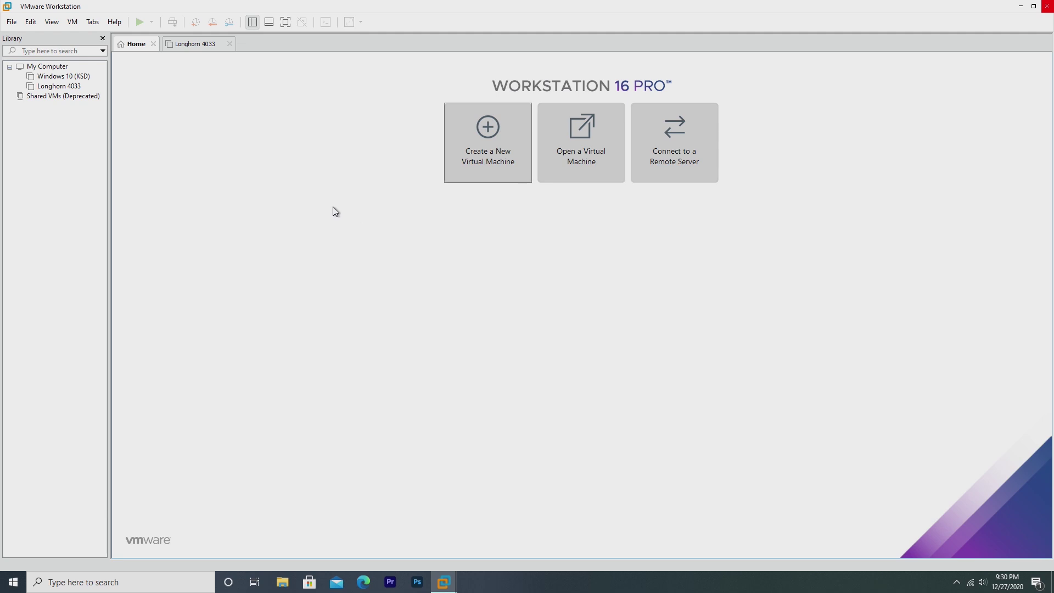
- Show the Longhorn 4033 VM's summary page and power it on to its boot menu
left_click(189, 46)
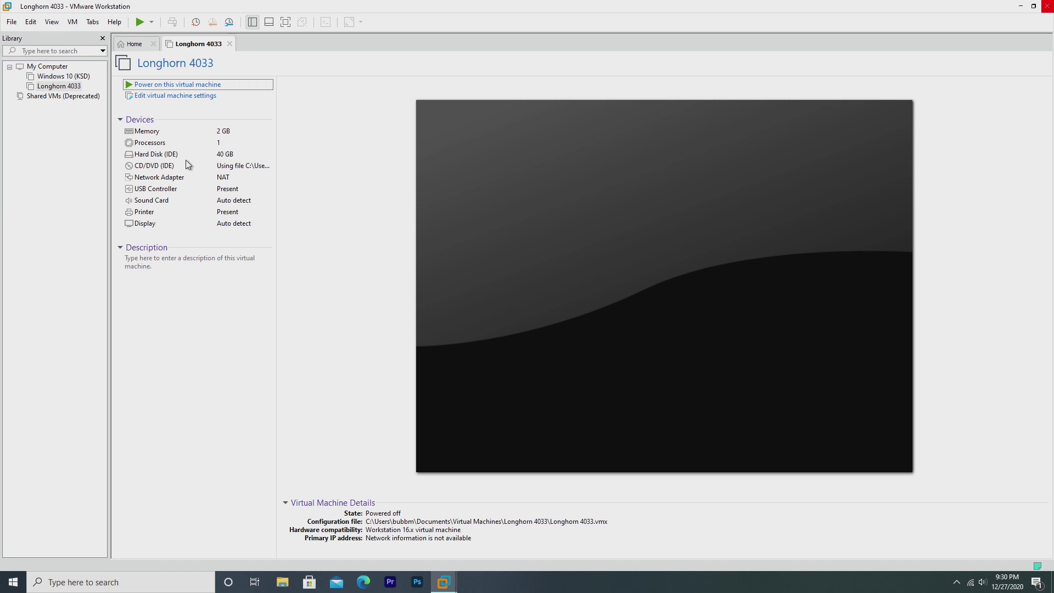
key("ctrl+b")
- Choose Enter Setup from the boot menu to reach the BIOS utility
key("Down")
key("Down")
key("Down")
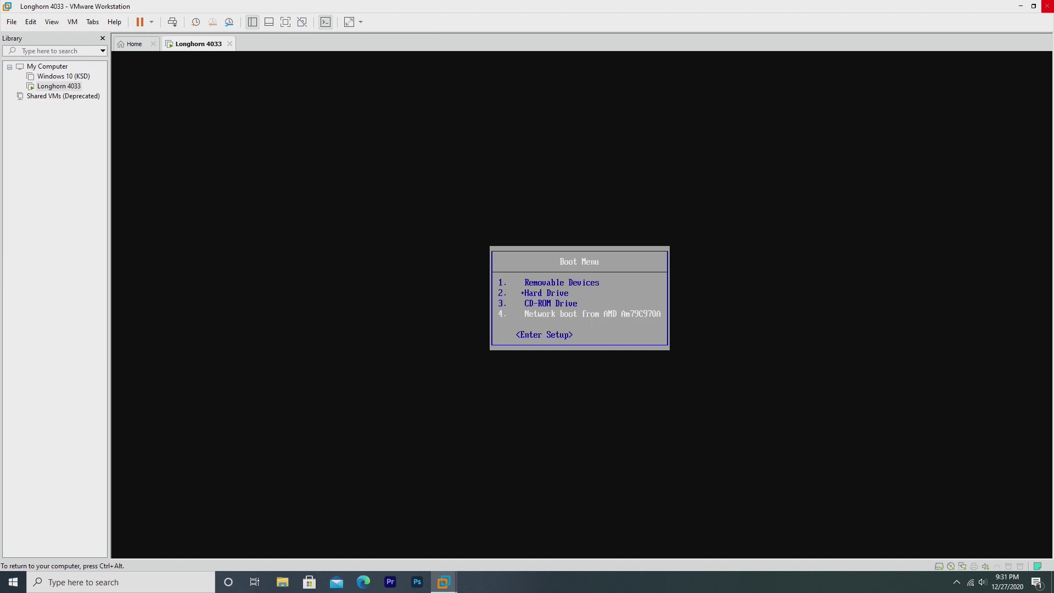
key("Down")
key("Return")
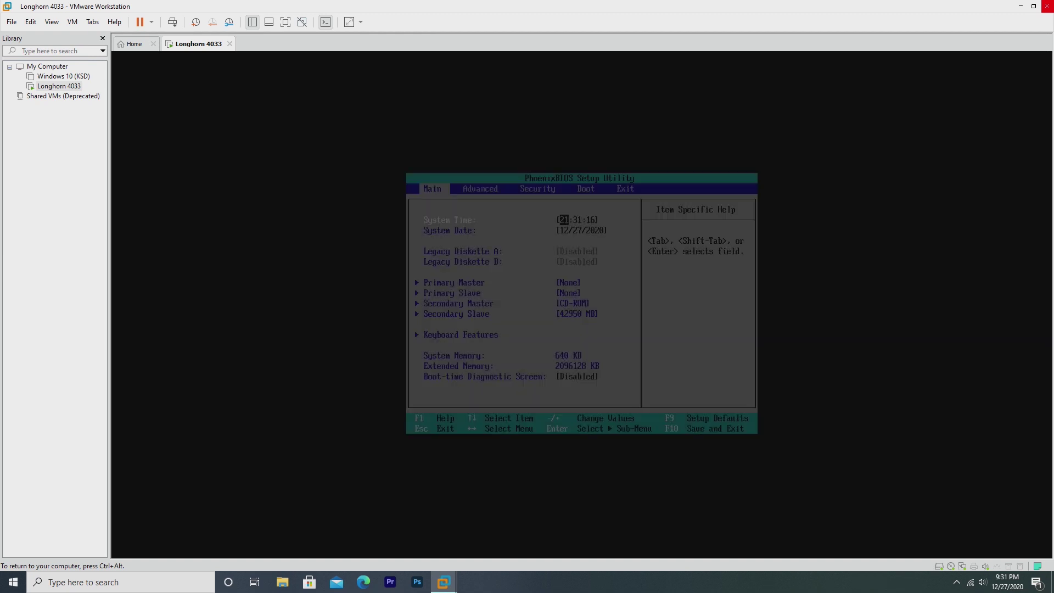
- Set the BIOS system date to 07/23/2003, then save and exit setup
key("Down")
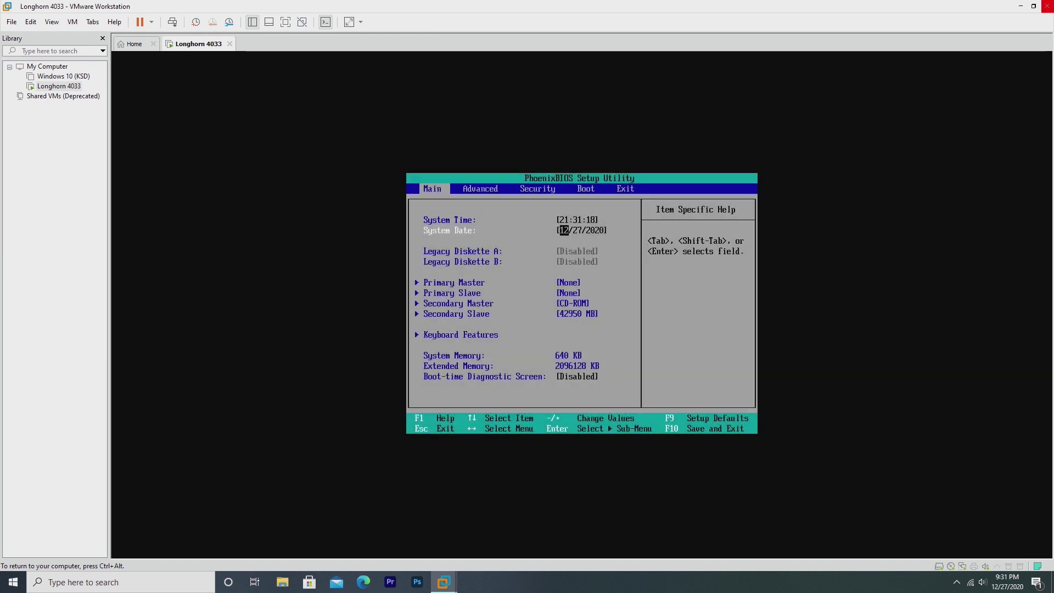
type("0")
type("7")
key("Tab")
type("23")
key("Tab")
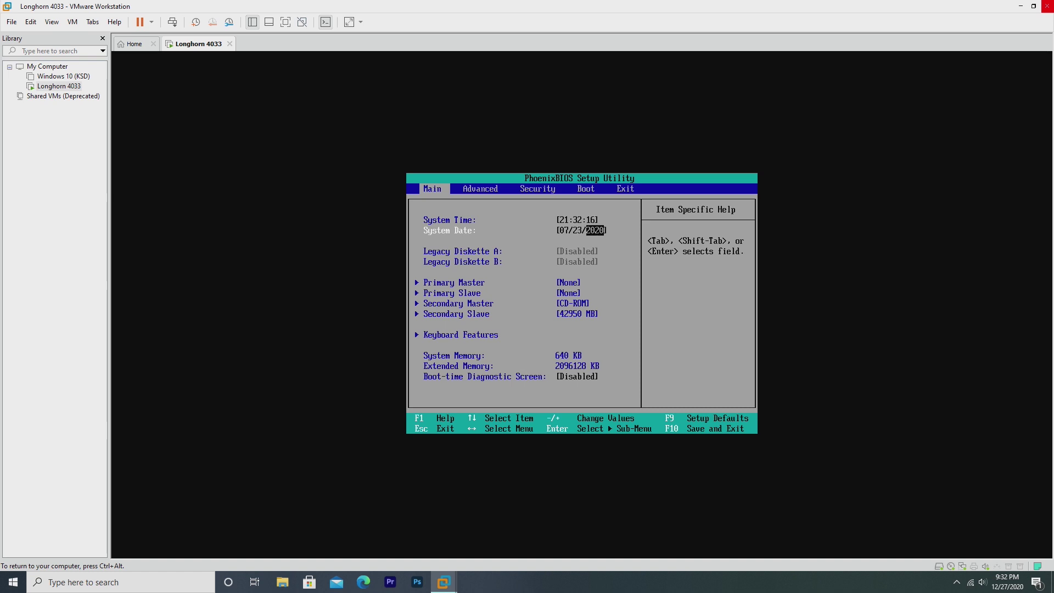
type("2003")
key("Right")
key("Right")
key("Right")
key("Right")
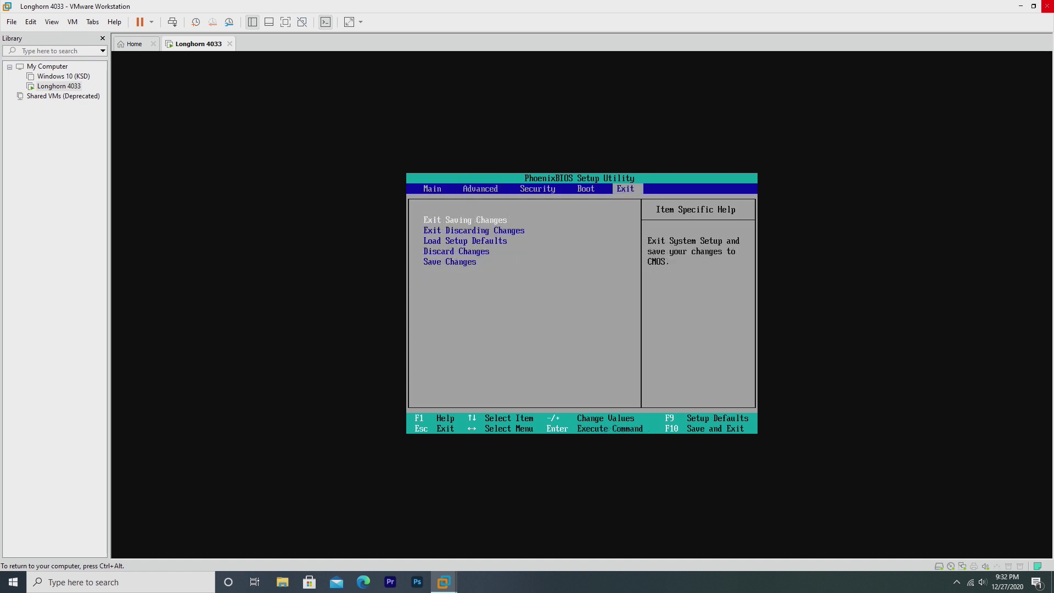
key("Return")
key("Return")
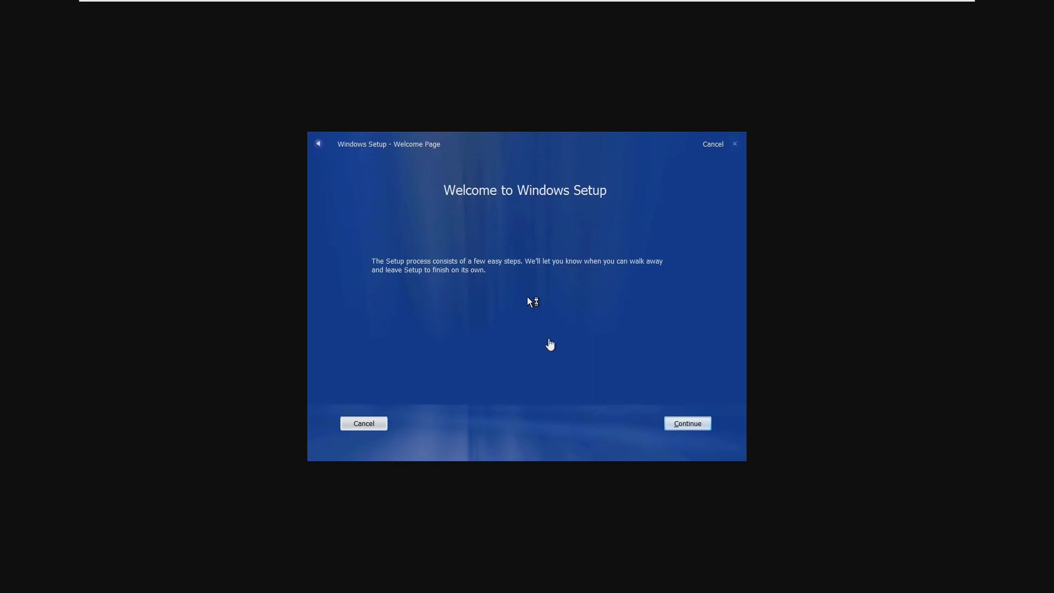
- Give the VM input focus, pass the welcome page and submit the product key
left_click(591, 323)
left_click(583, 219)
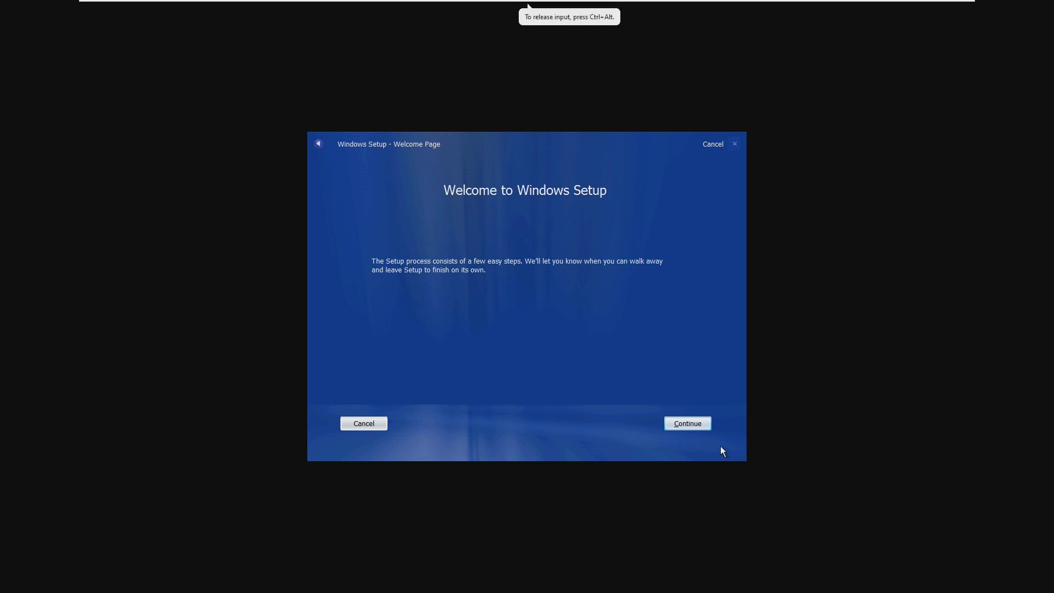
left_click(687, 423)
type("TCP8W-T8PQJ-WWRRH-QH76C-99FBW")
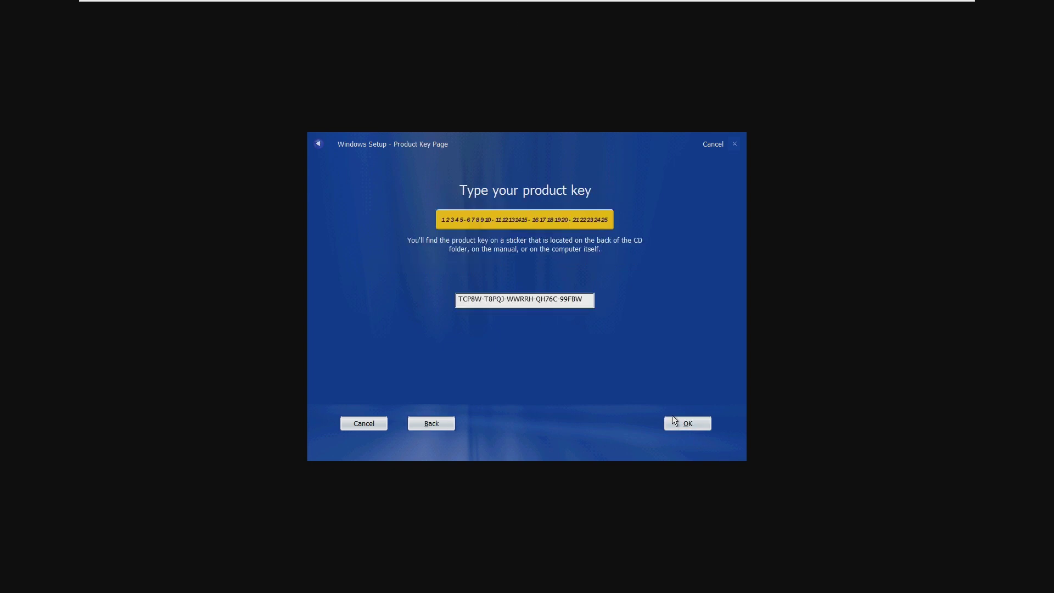
left_click(678, 423)
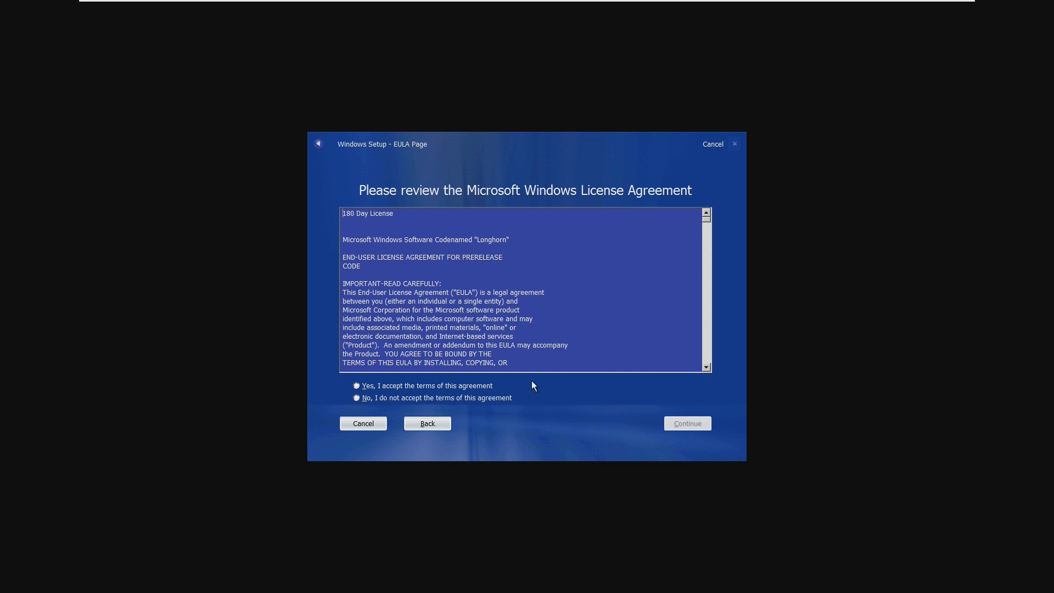
- Read through the license agreement, accept it and continue to drive selection
left_click(396, 217)
scroll(490, 328, "down", 6)
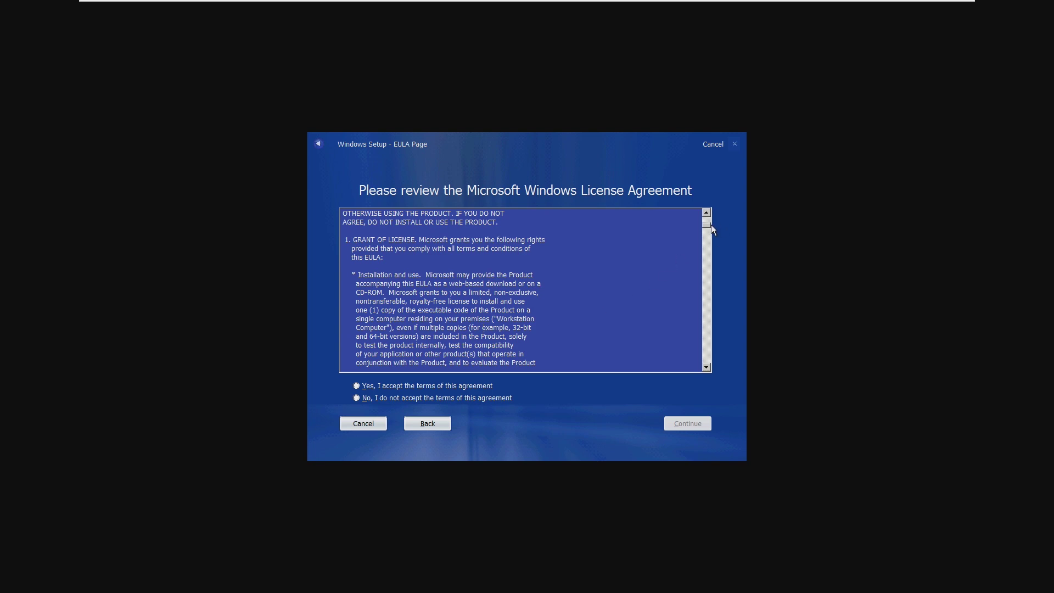
left_click_drag(711, 224, 673, 200)
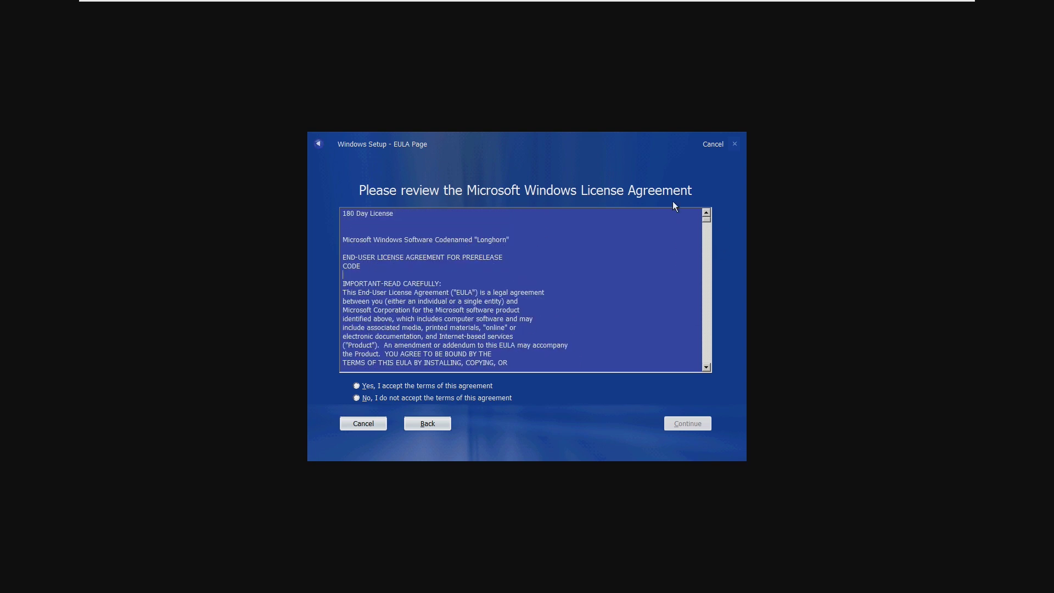
left_click(357, 385)
key("Return")
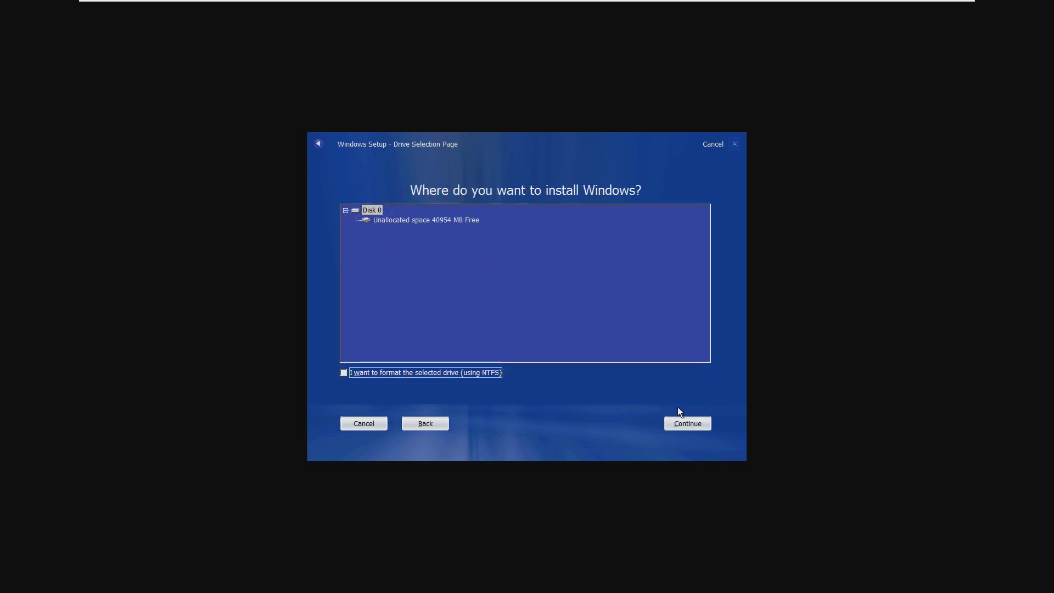
- Pick Disk 0 as the install location and confirm erasing everything on it
left_click(354, 271)
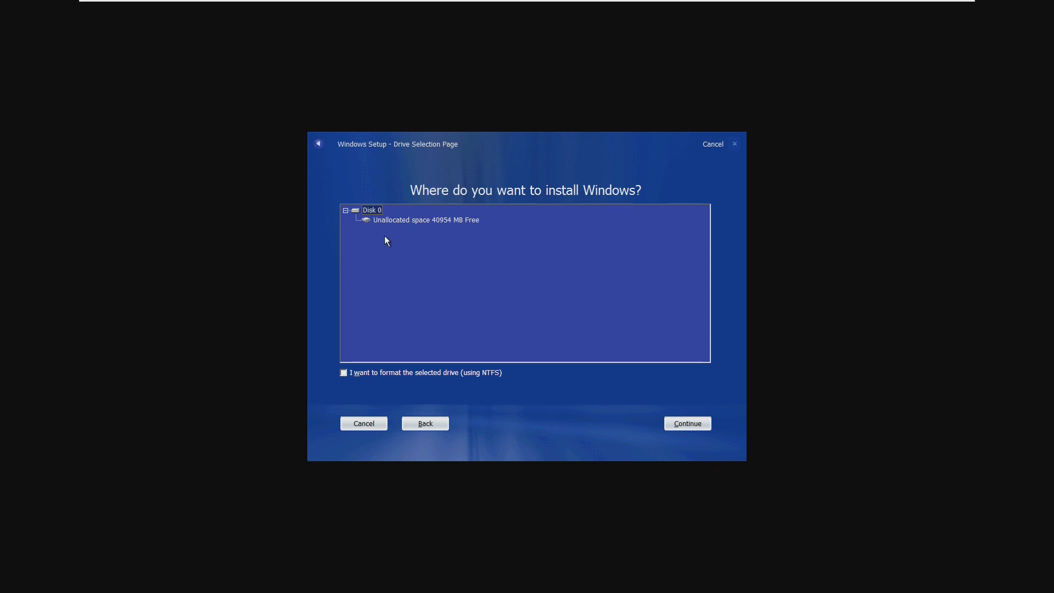
left_click(687, 423)
key("Return")
left_click(424, 220)
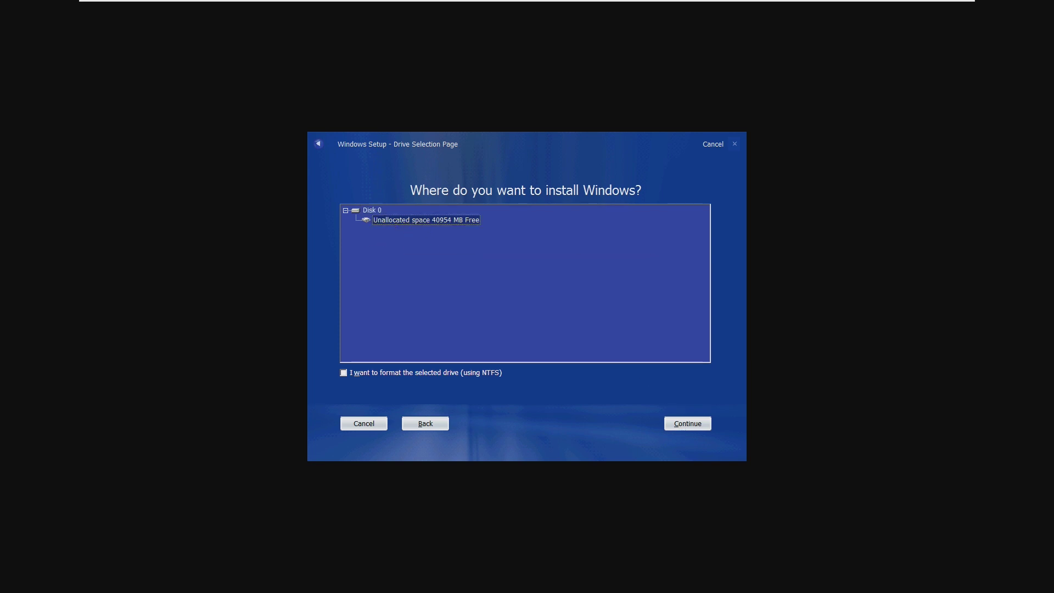
left_click(588, 411)
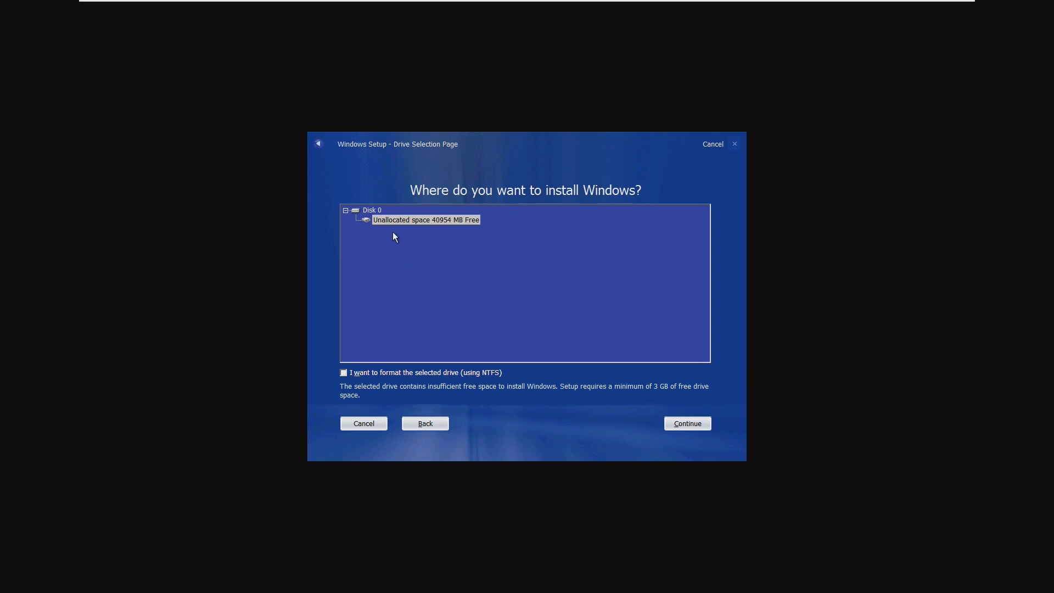
left_click(372, 210)
left_click(685, 424)
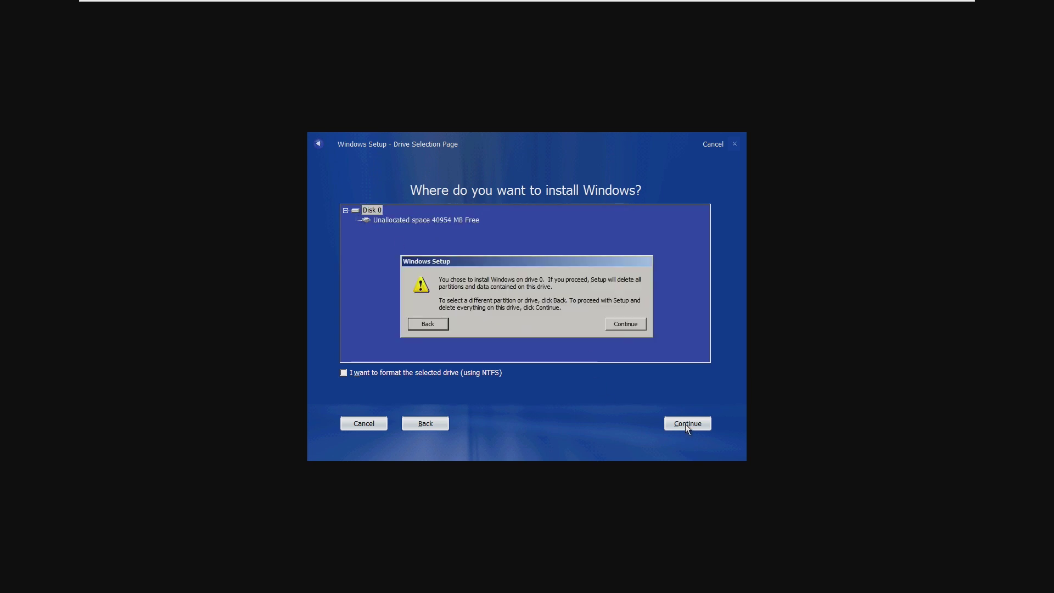
left_click(617, 324)
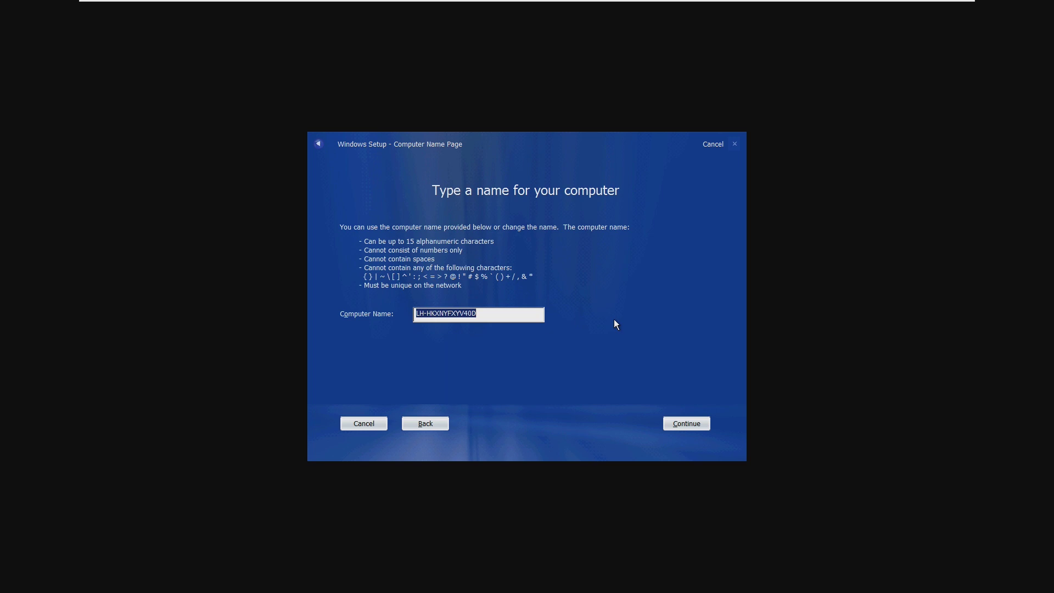
- Enter LONGHORN as the computer name and start the installation
type("LONGHORN")
key("Return")
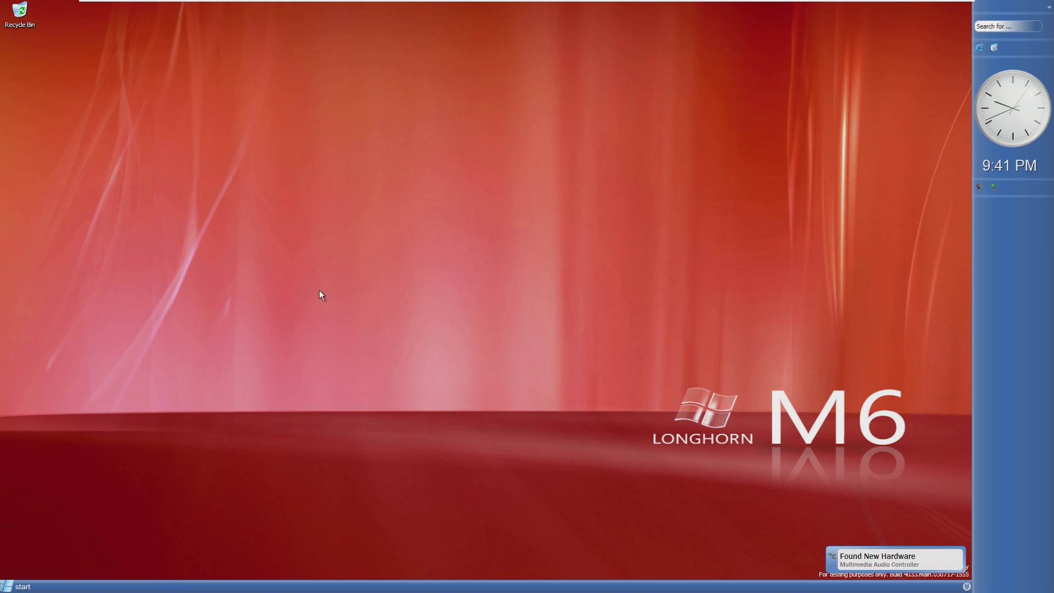
- In Display Properties, reduce the resolution below 1920 by 1080, apply it and keep it
left_click_drag(213, 365, 386, 311)
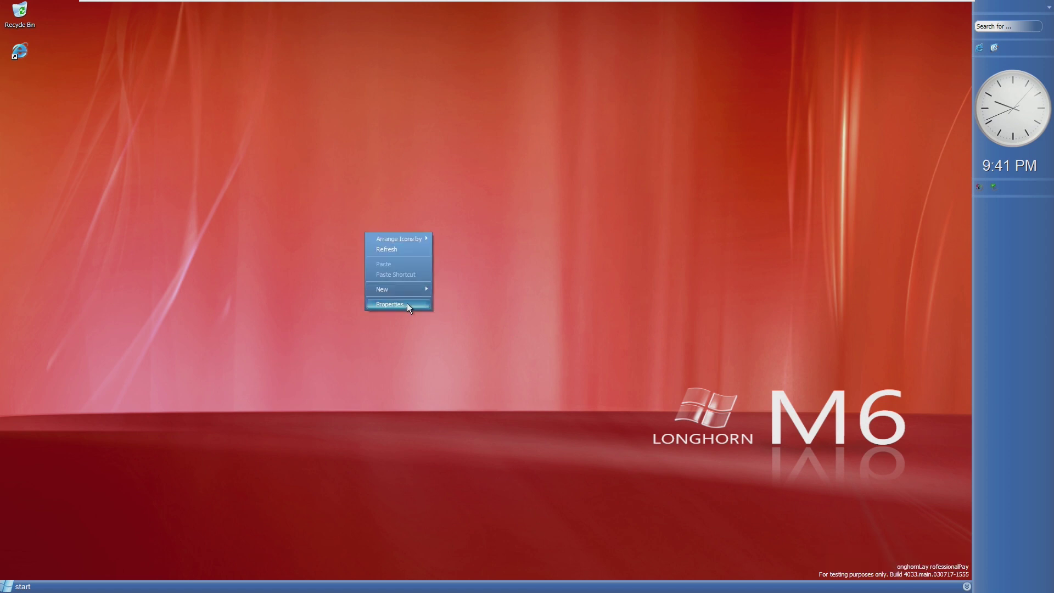
left_click(164, 379)
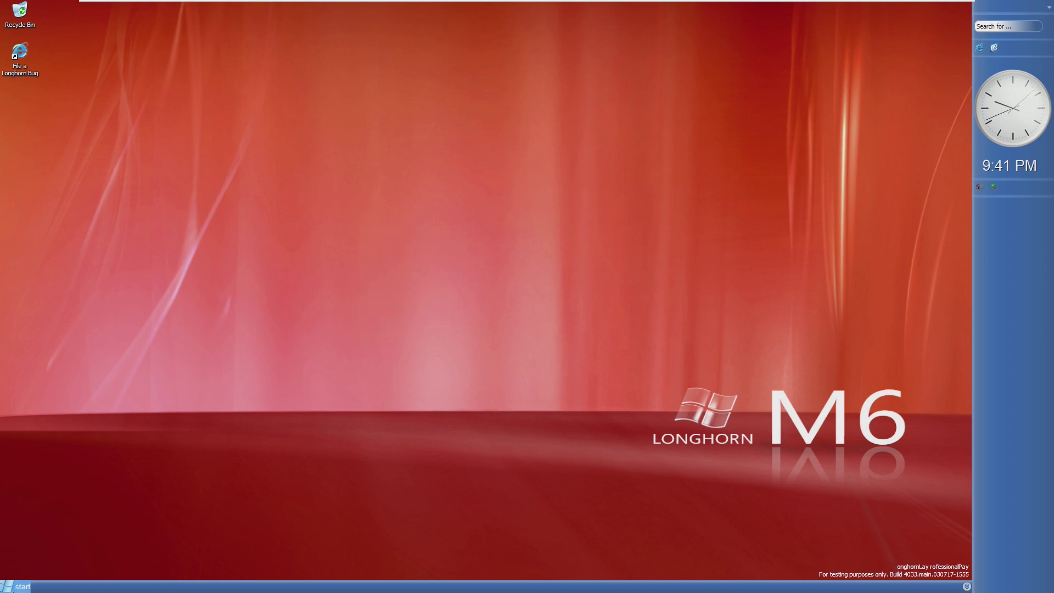
left_click(20, 587)
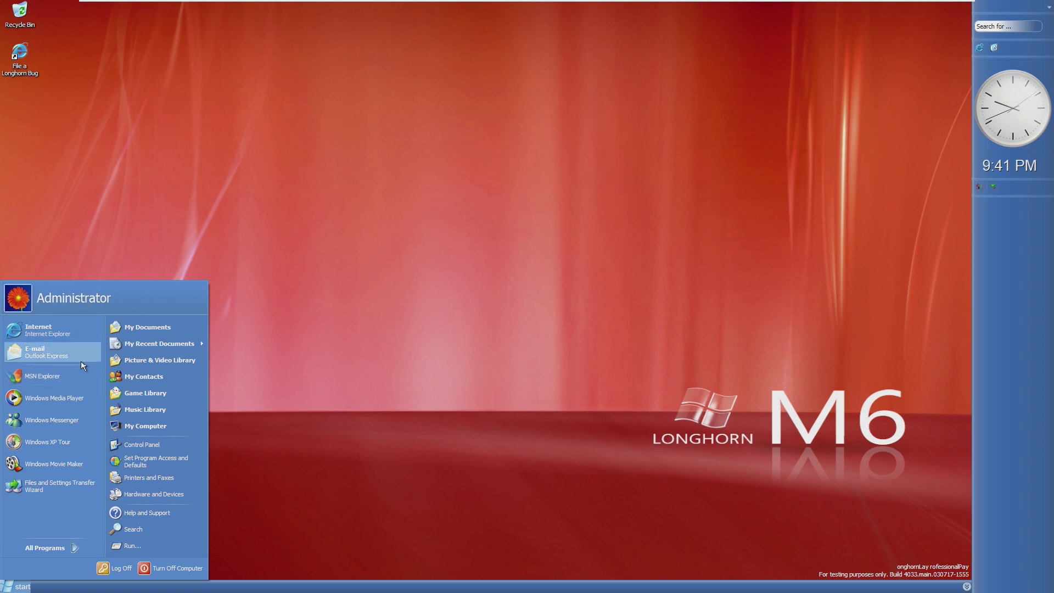
left_click(319, 288)
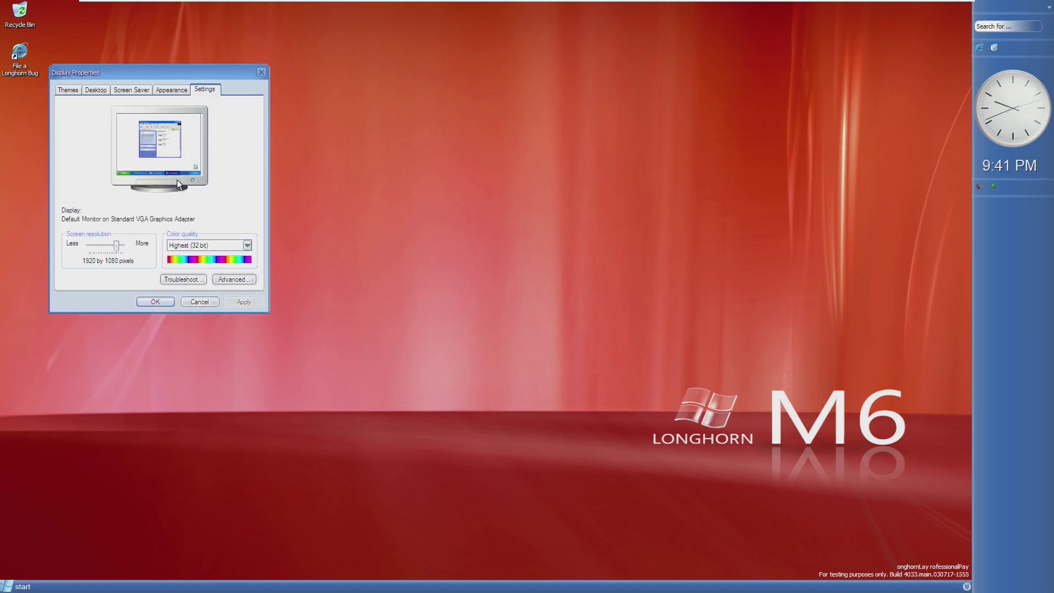
left_click_drag(117, 245, 100, 248)
left_click(243, 301)
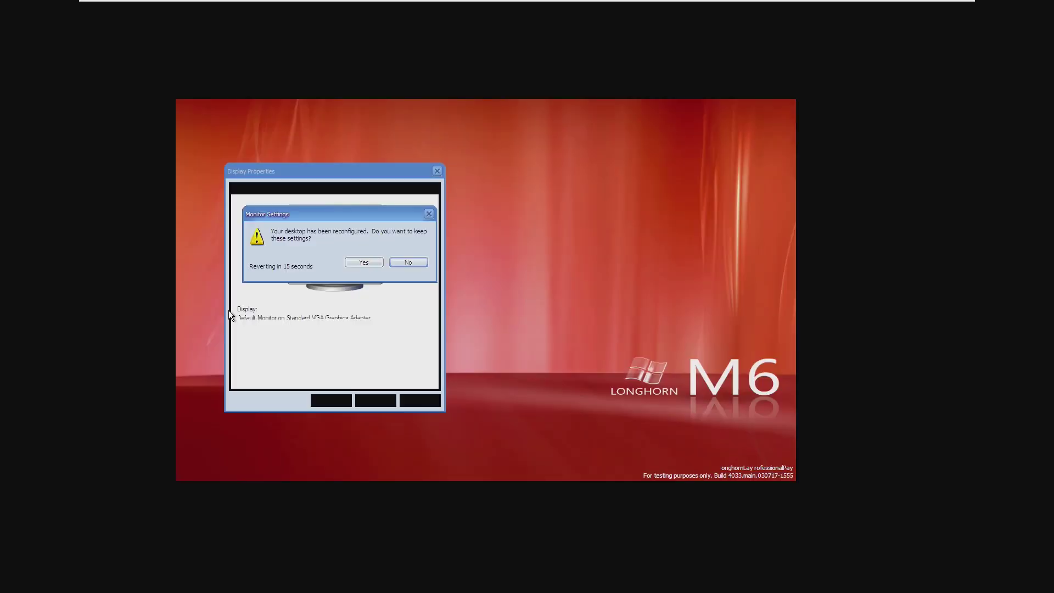
left_click(363, 262)
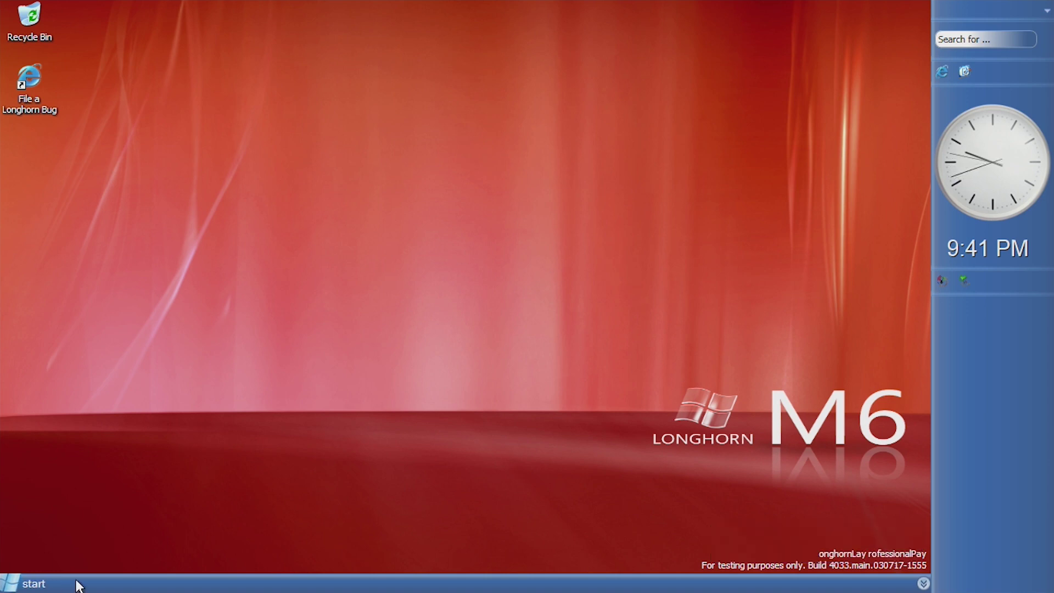
- Open Display Properties from the desktop context menu and show its Desktop background list
left_click(24, 585)
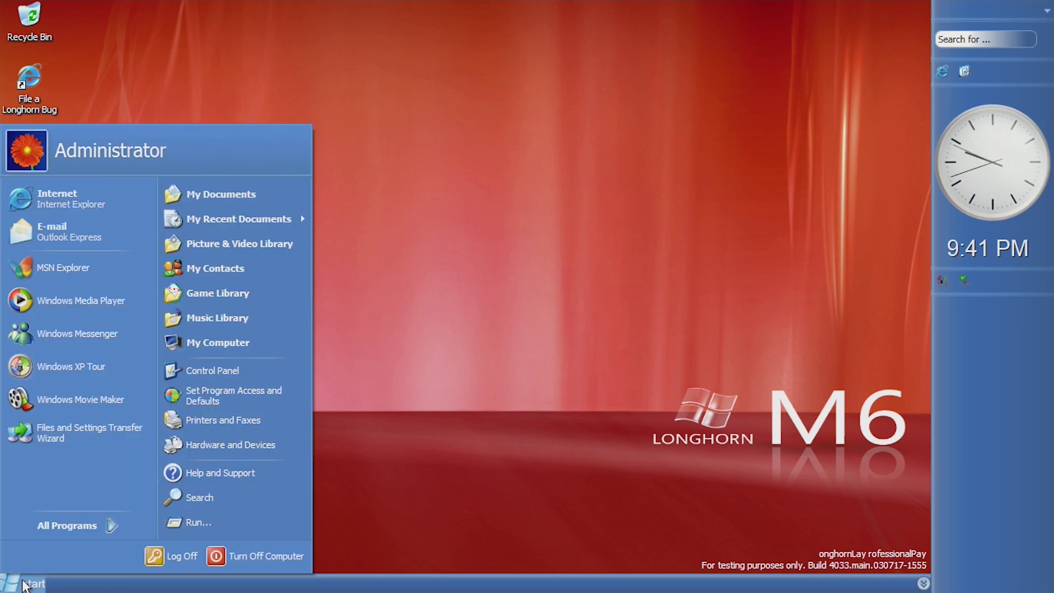
left_click(24, 585)
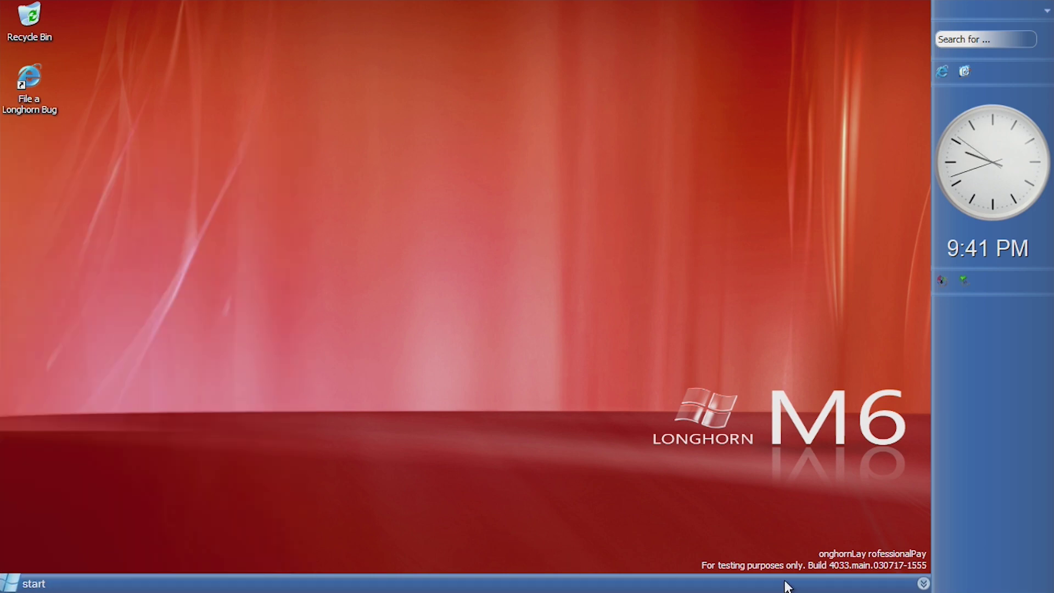
right_click(524, 221)
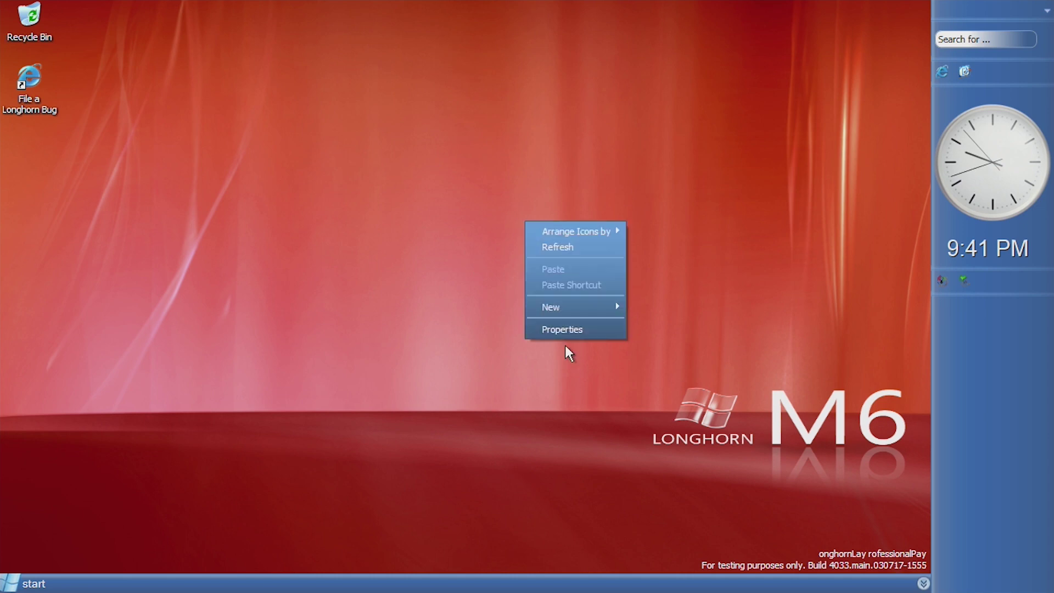
left_click(583, 331)
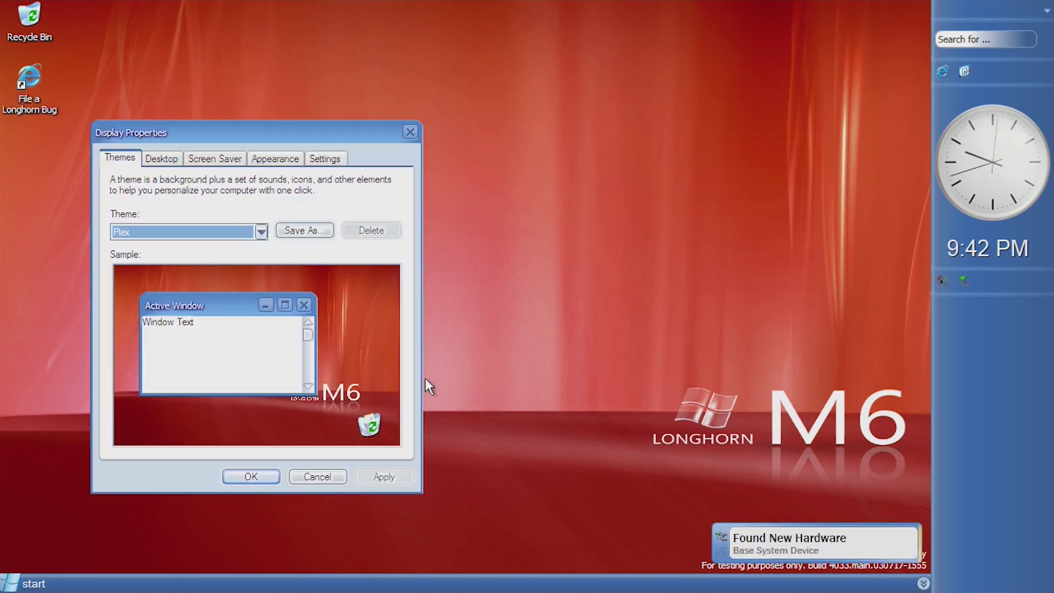
left_click(161, 157)
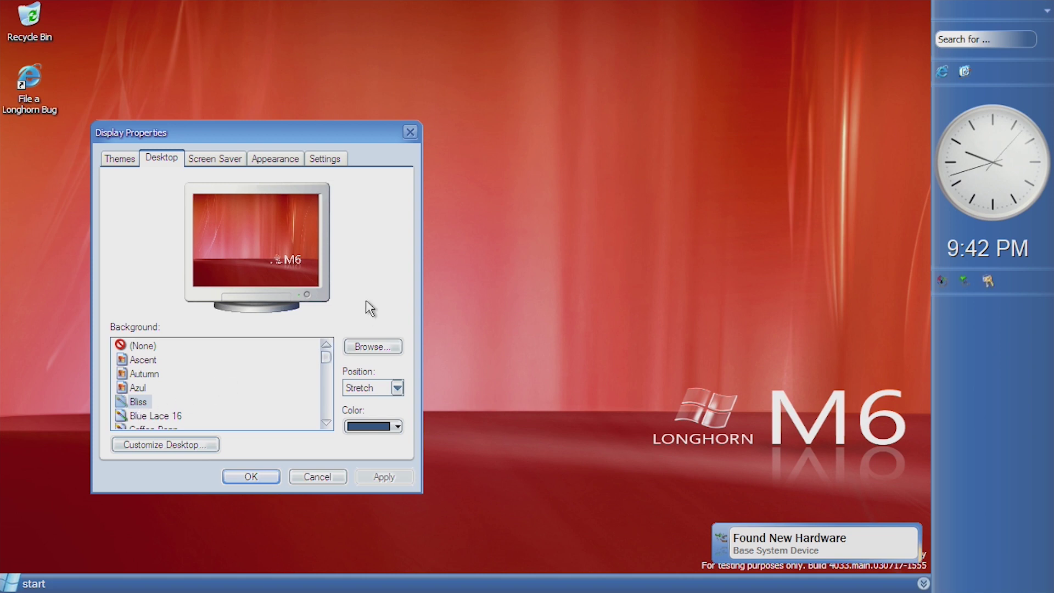
- Close Display Properties and dismiss the Found New Hardware notification
left_click(410, 132)
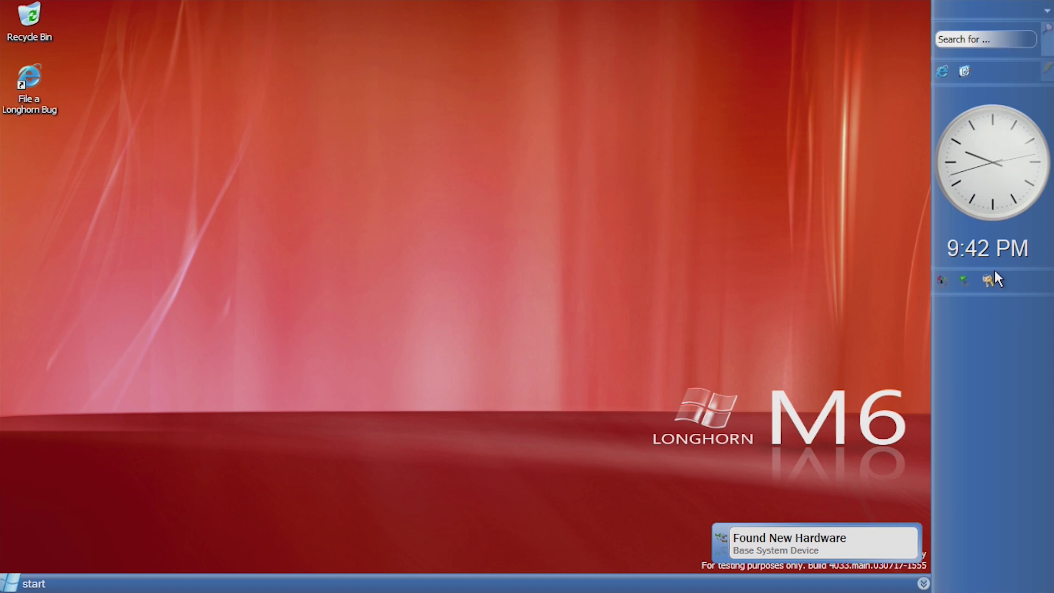
mouse_move(991, 258)
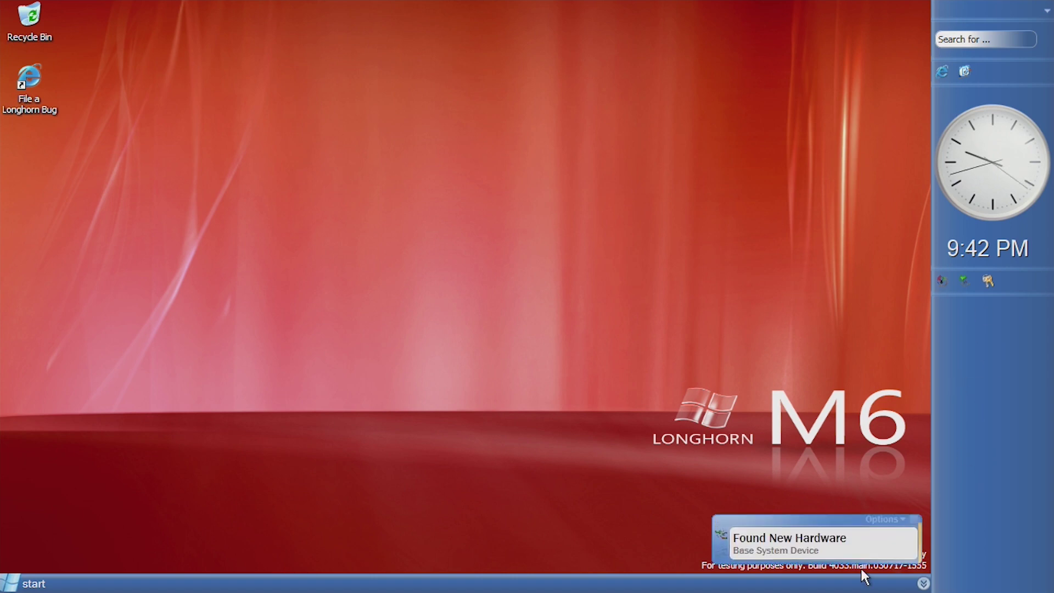
left_click(912, 517)
- Unlock the sidebar, widen it, lock it again, and review its gadget options
right_click(998, 367)
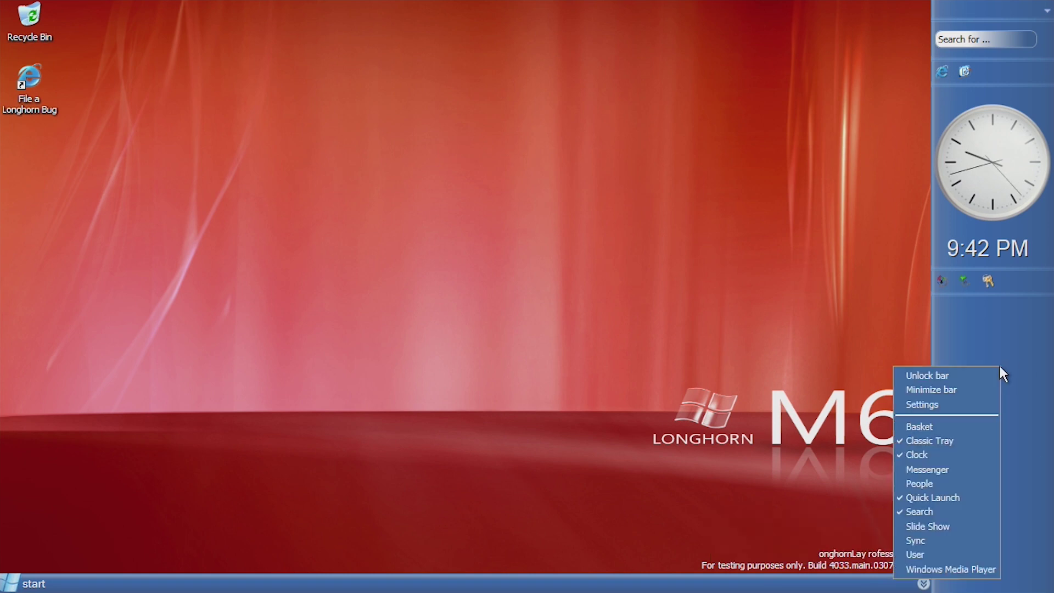
left_click(936, 351)
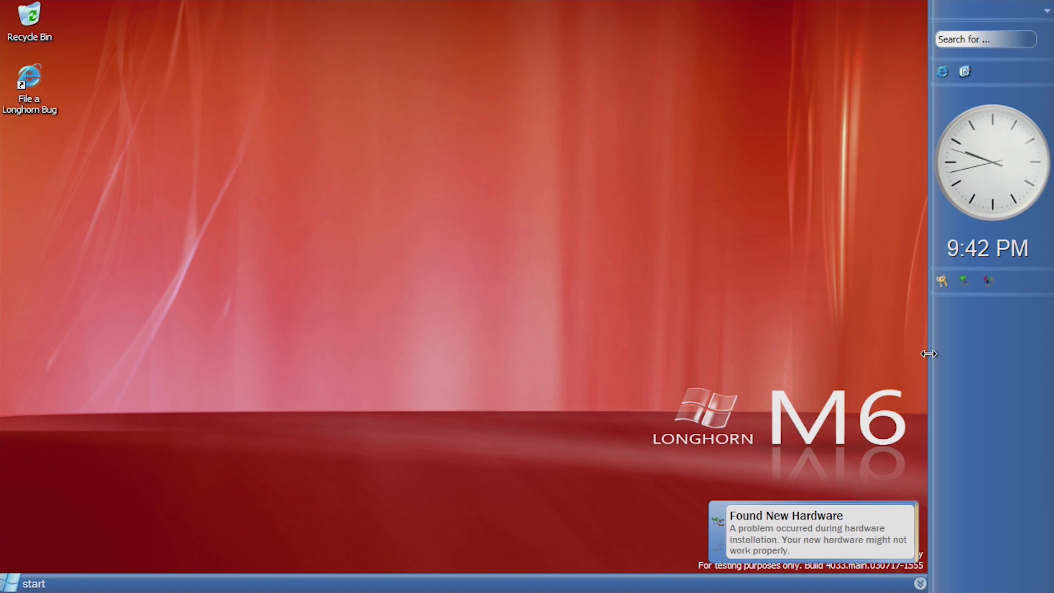
mouse_move(928, 353)
left_mouse_down()
mouse_move(602, 358)
mouse_move(929, 352)
left_mouse_up()
right_click(983, 357)
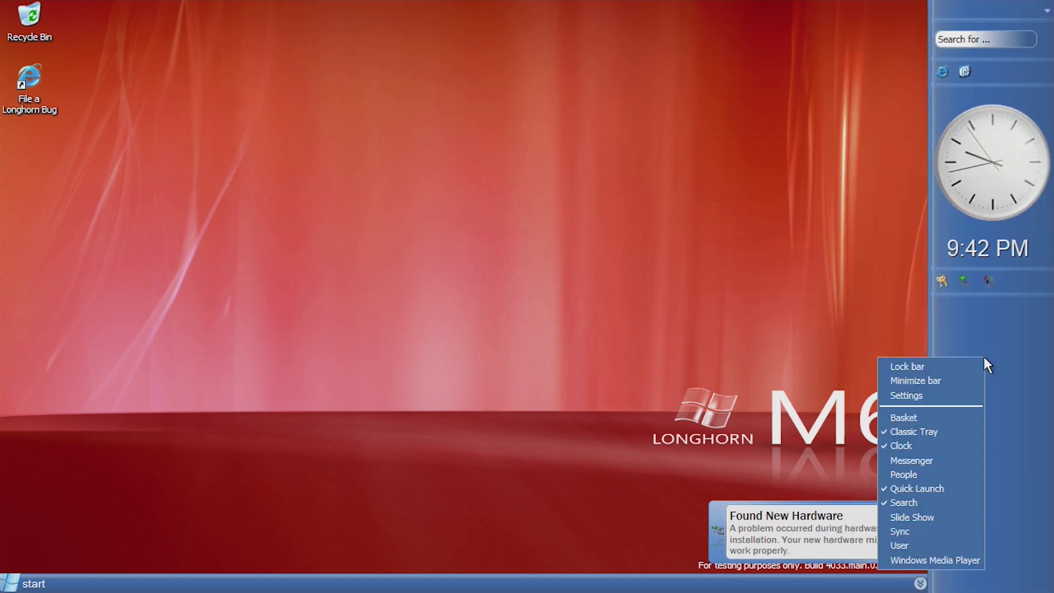
left_click(952, 365)
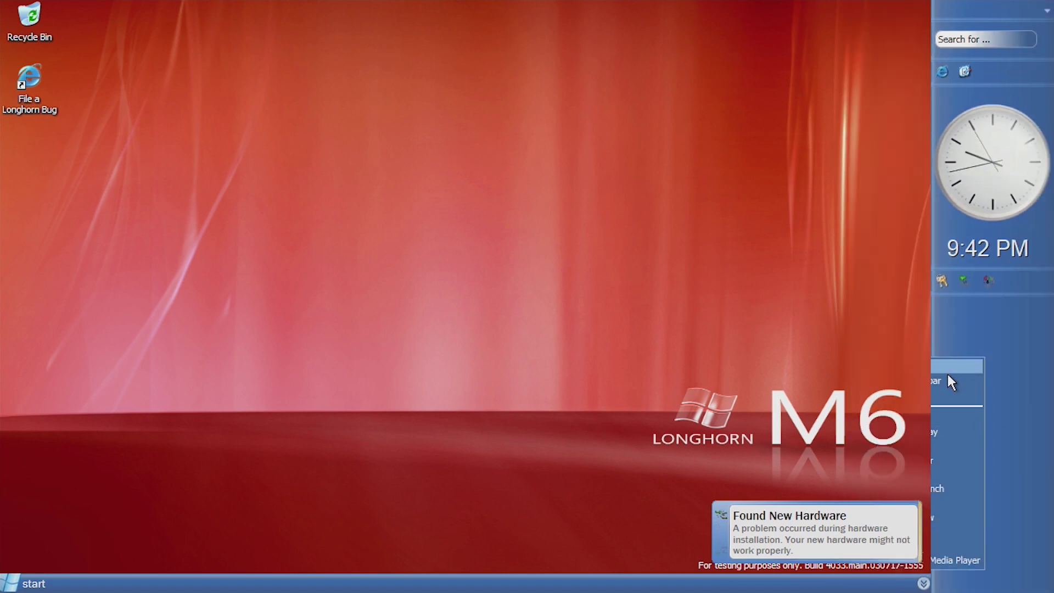
right_click(970, 355)
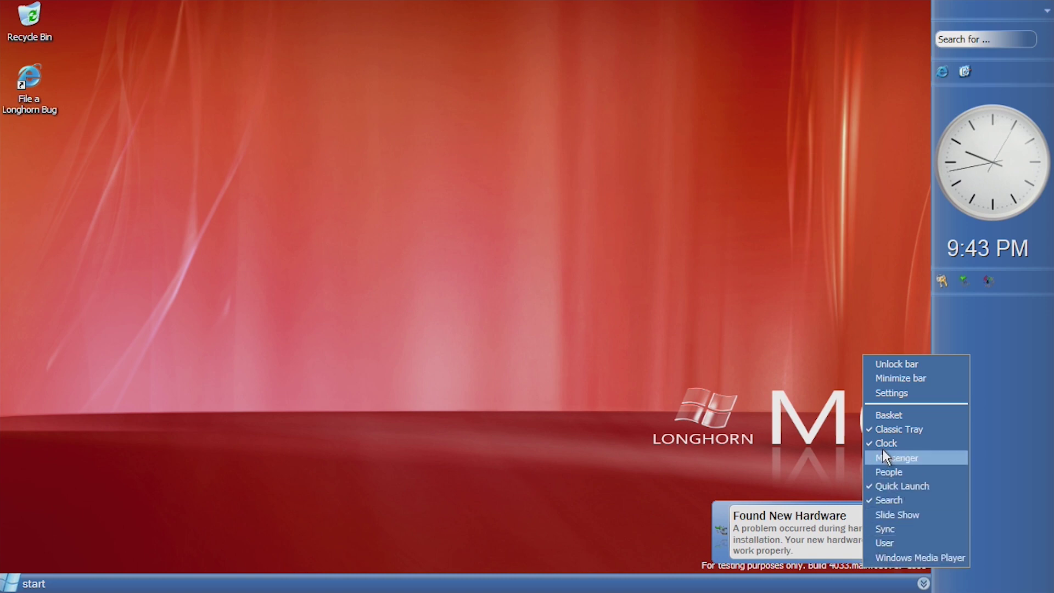
left_click(694, 254)
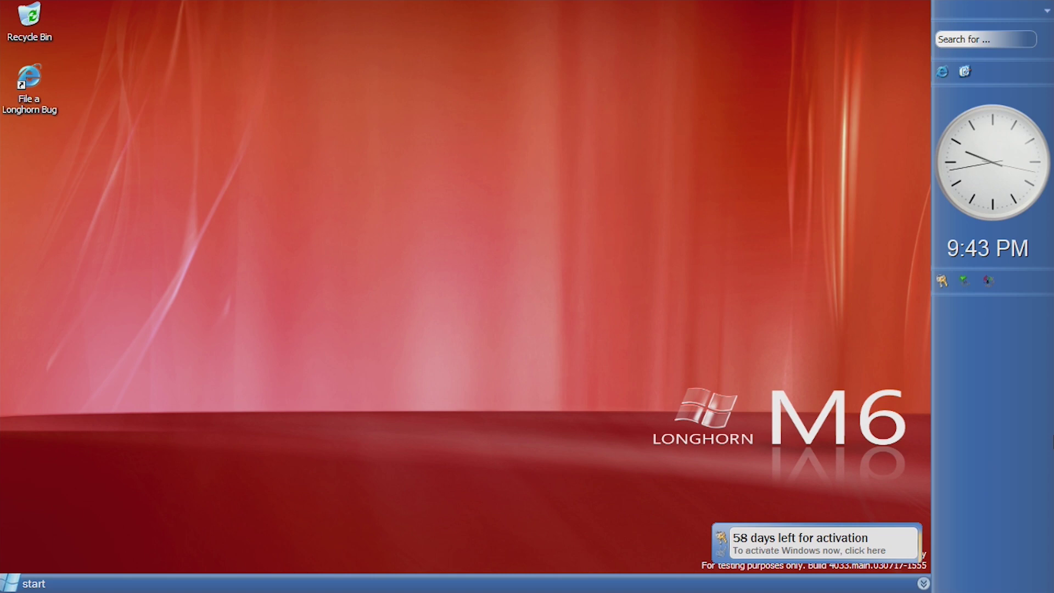
- Open the 58-days-left activation reminder's options, then close the balloon
mouse_move(904, 544)
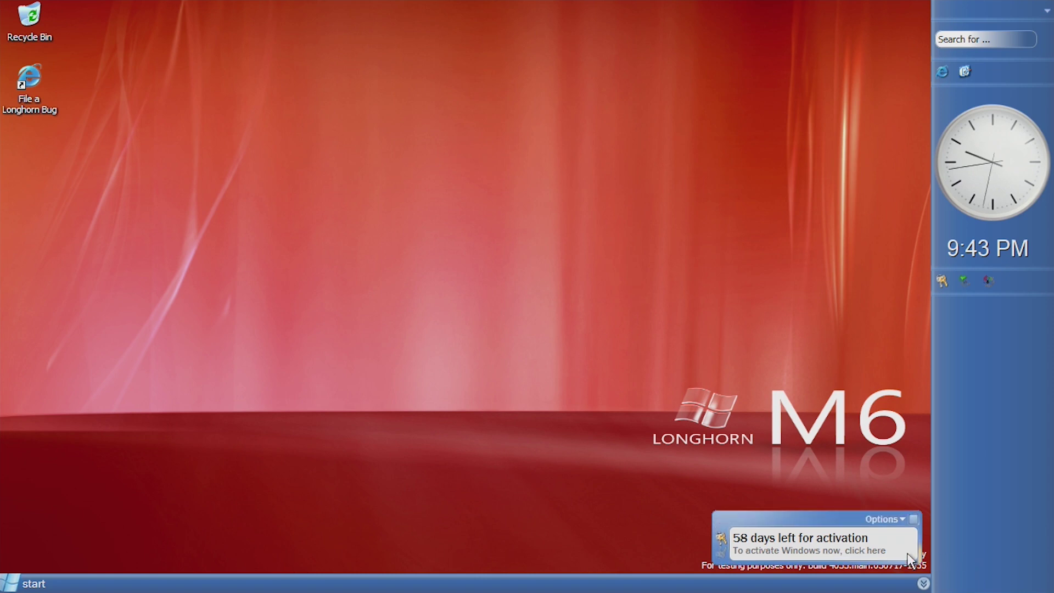
left_click(902, 519)
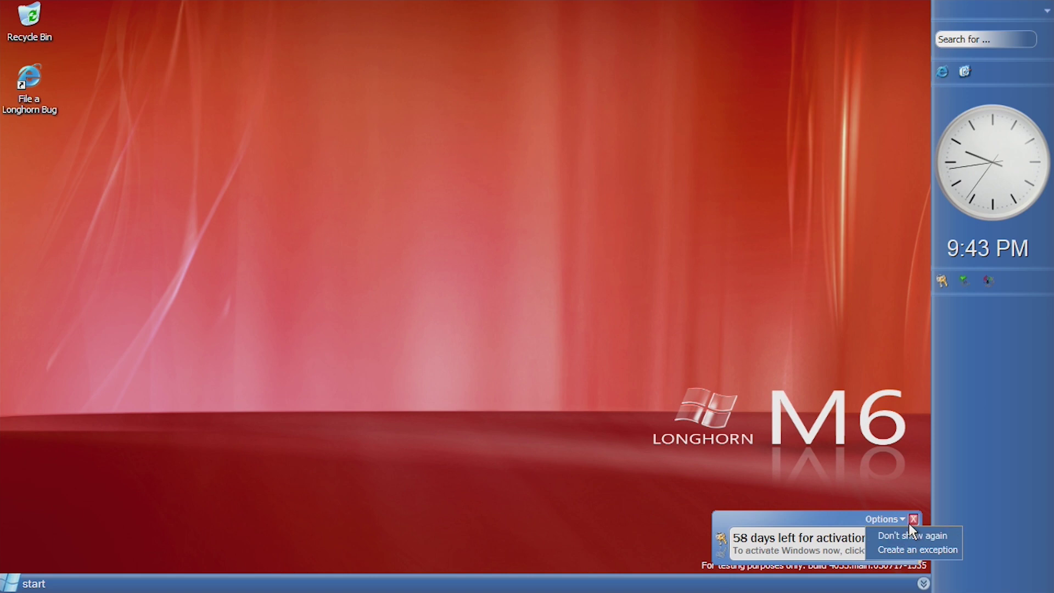
left_click(909, 521)
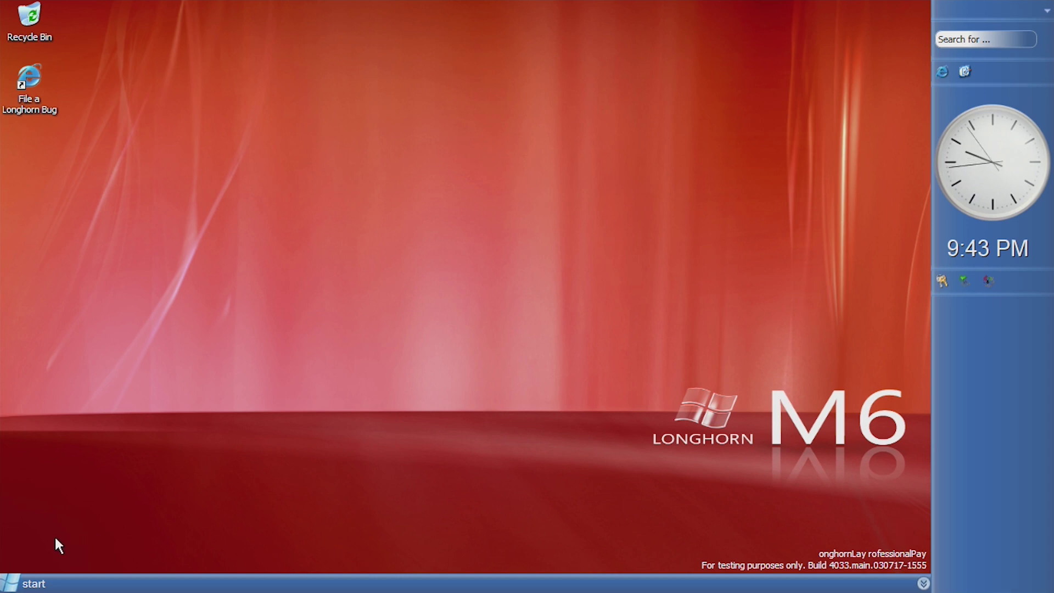
- From the Start menu, open My Computer's system properties, then open My Computer with Win+E
left_click(31, 579)
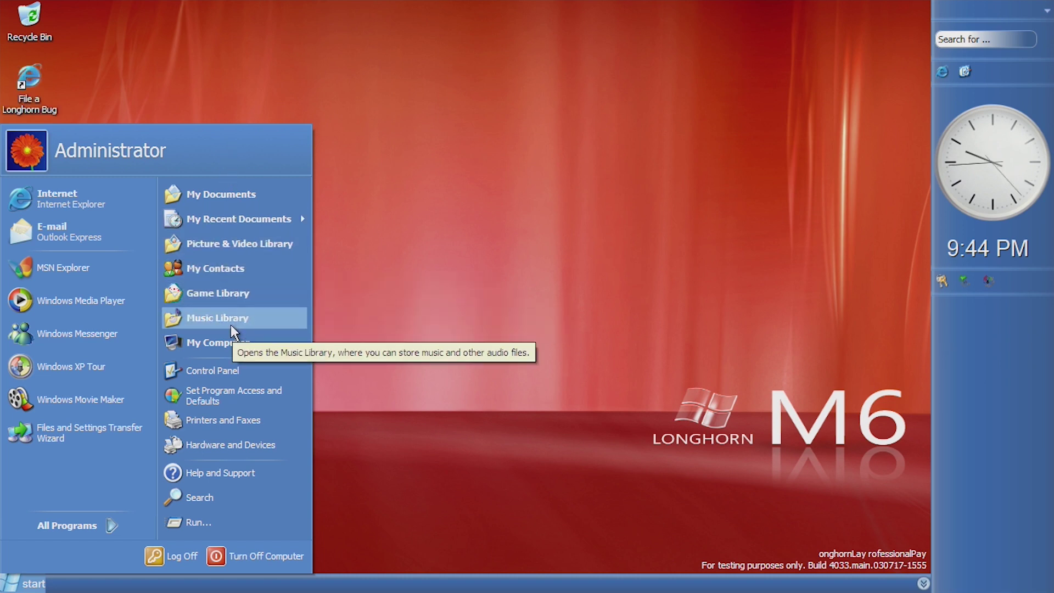
right_click(170, 340)
left_click(247, 493)
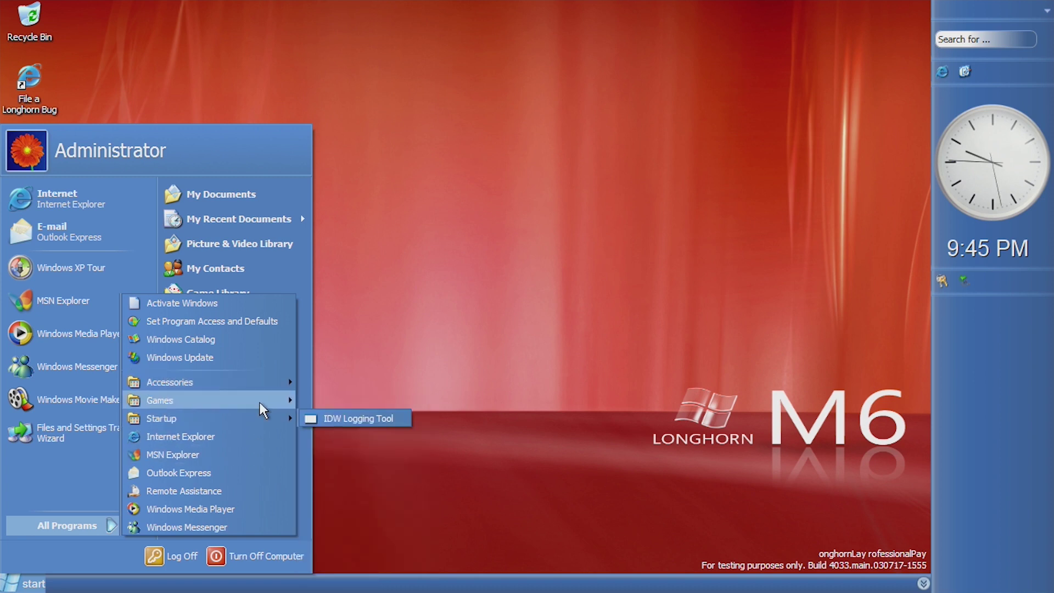
mouse_move(259, 402)
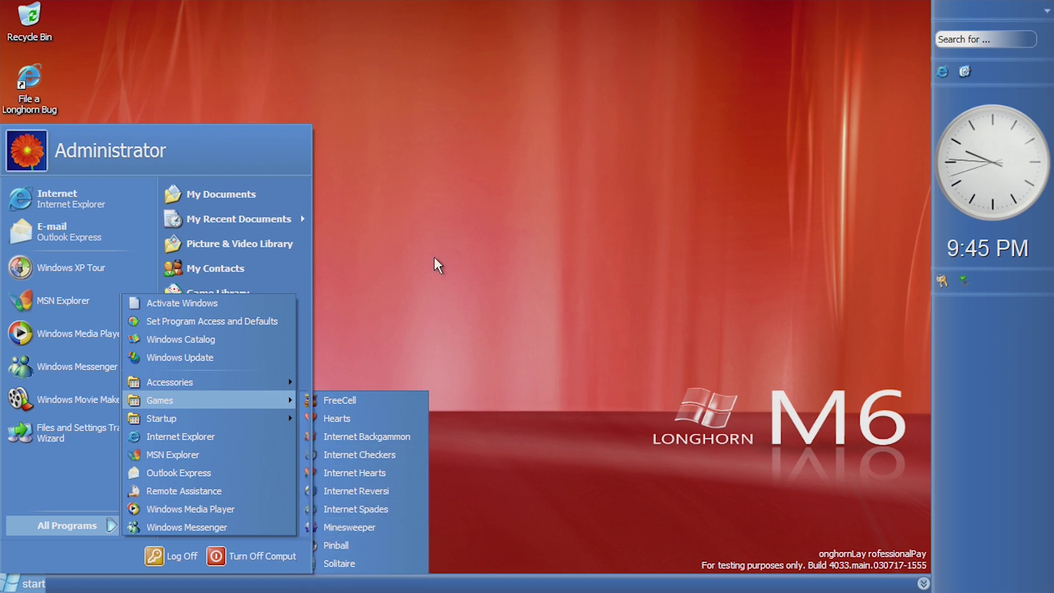
key("super+e")
- Nudge the My Computer window left, show more folder tasks, and maximize it
left_click_drag(376, 45, 364, 46)
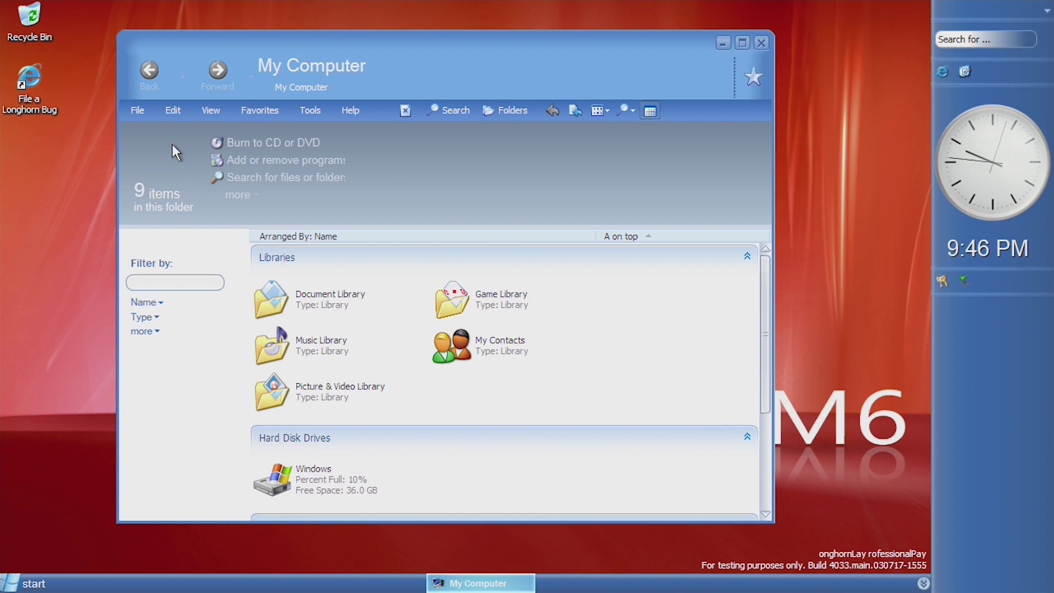
left_click(239, 196)
left_click(743, 48)
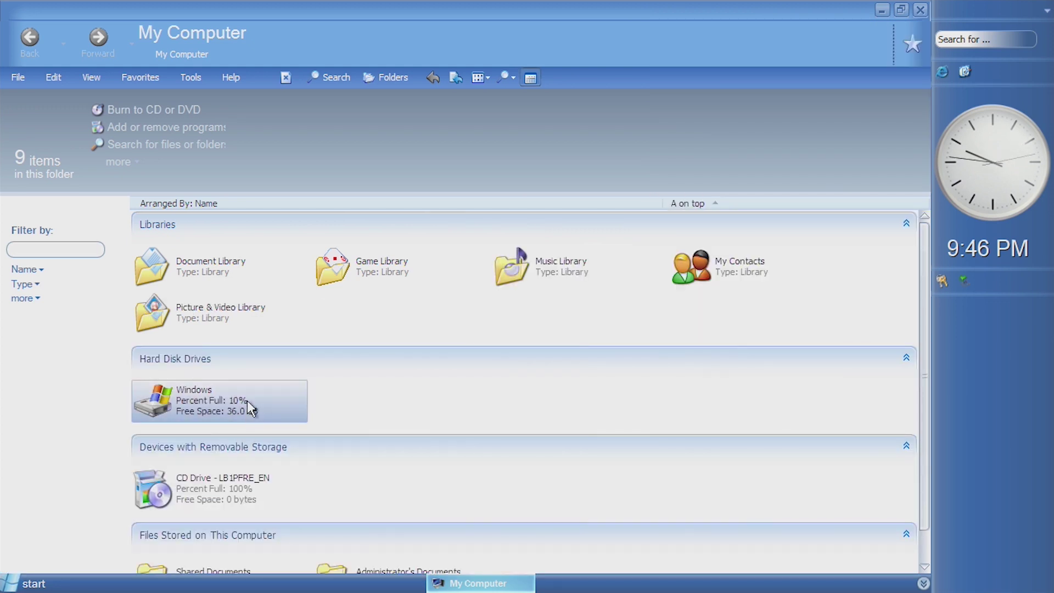
- View the details of the Windows drive and My Contacts, then clear the selection
left_click(224, 405)
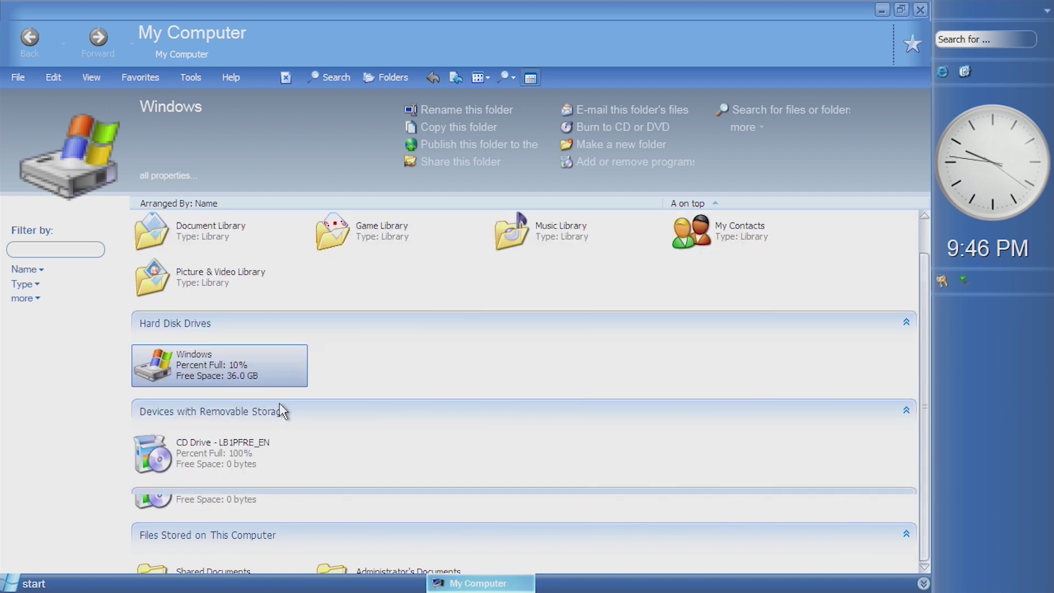
left_click(735, 272)
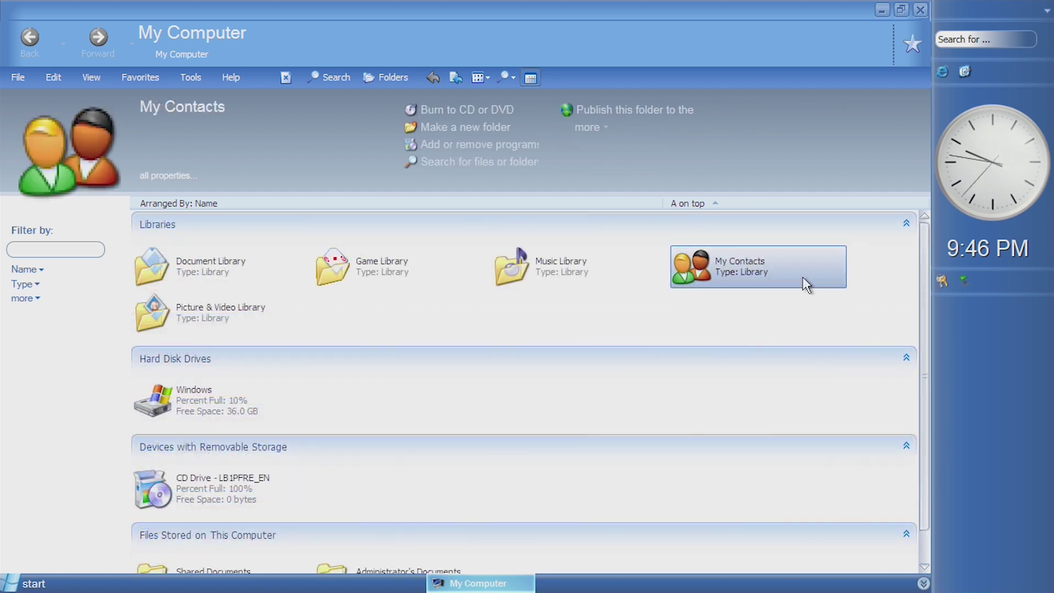
left_click(637, 277)
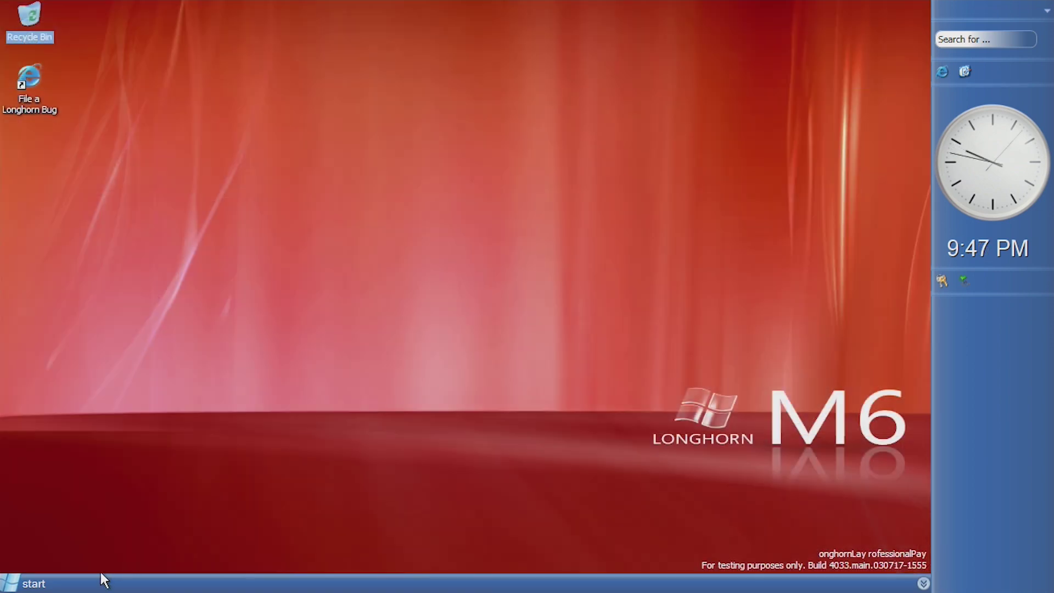
left_click(33, 582)
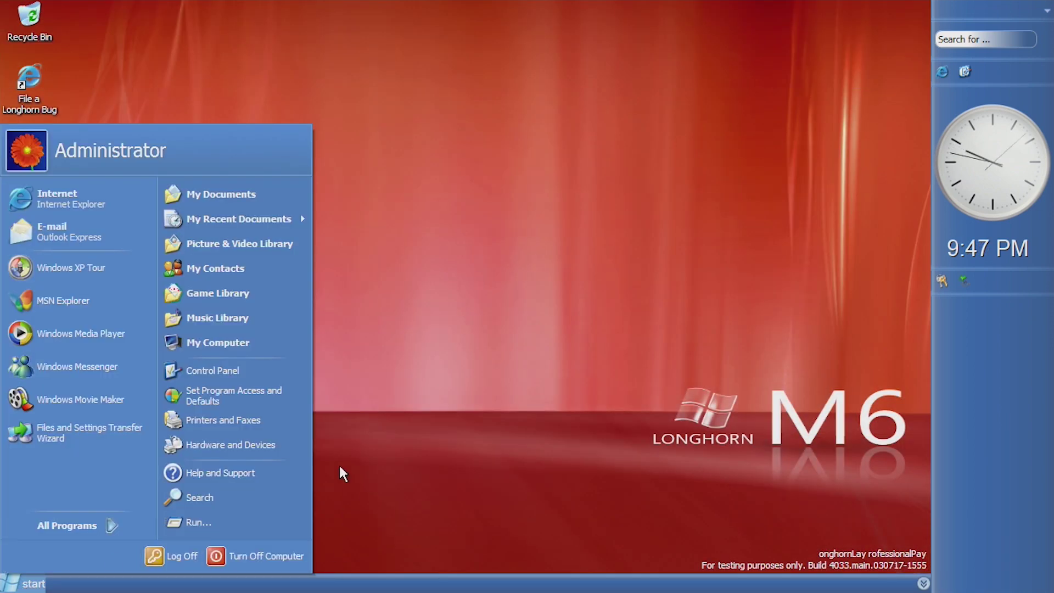
- Show the Control Panel's 30 items in Classic View, maximized, then drag My Computer from the Start menu
left_click(274, 367)
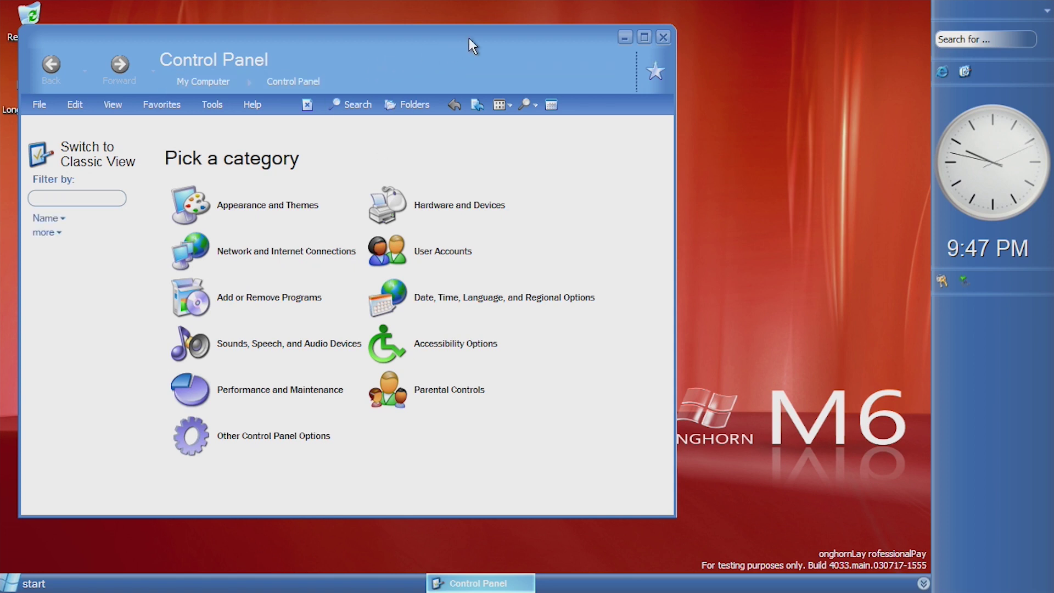
left_click_drag(469, 38, 514, 29)
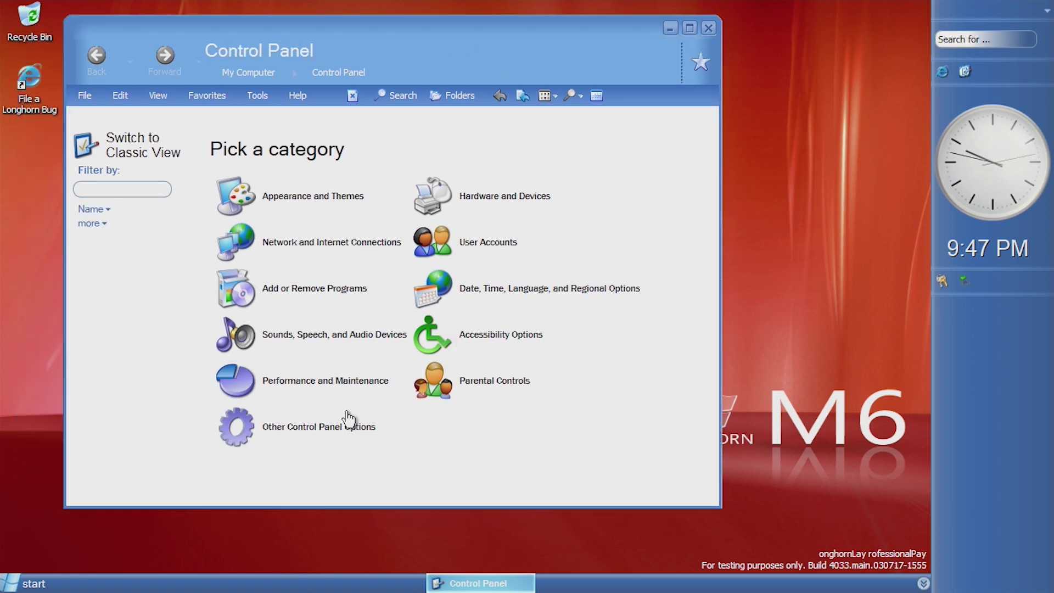
left_click(153, 154)
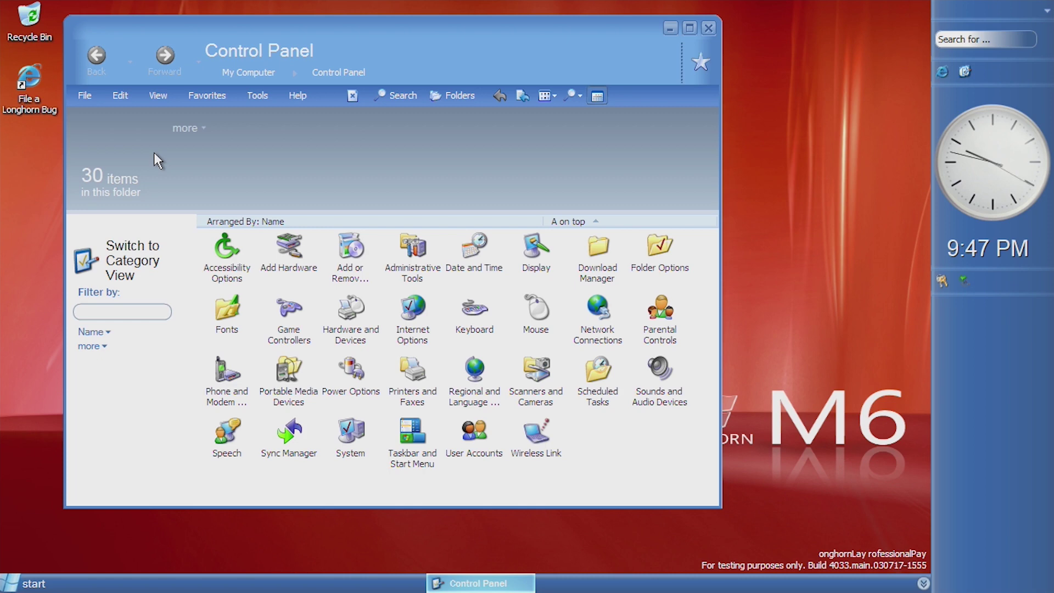
key("alt+space")
key("x")
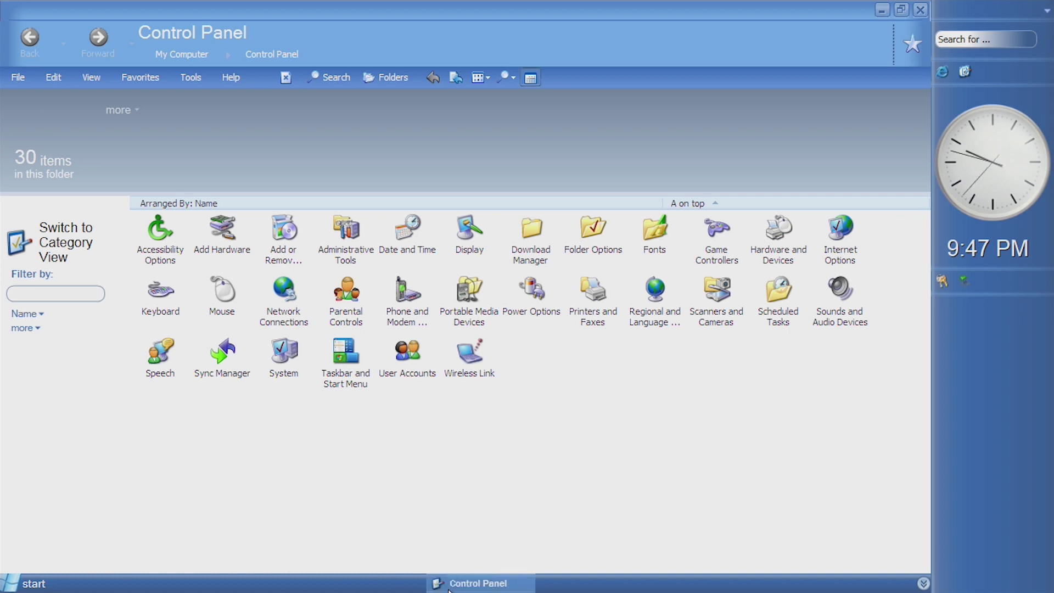
left_click(30, 583)
left_click_drag(209, 341, 210, 373)
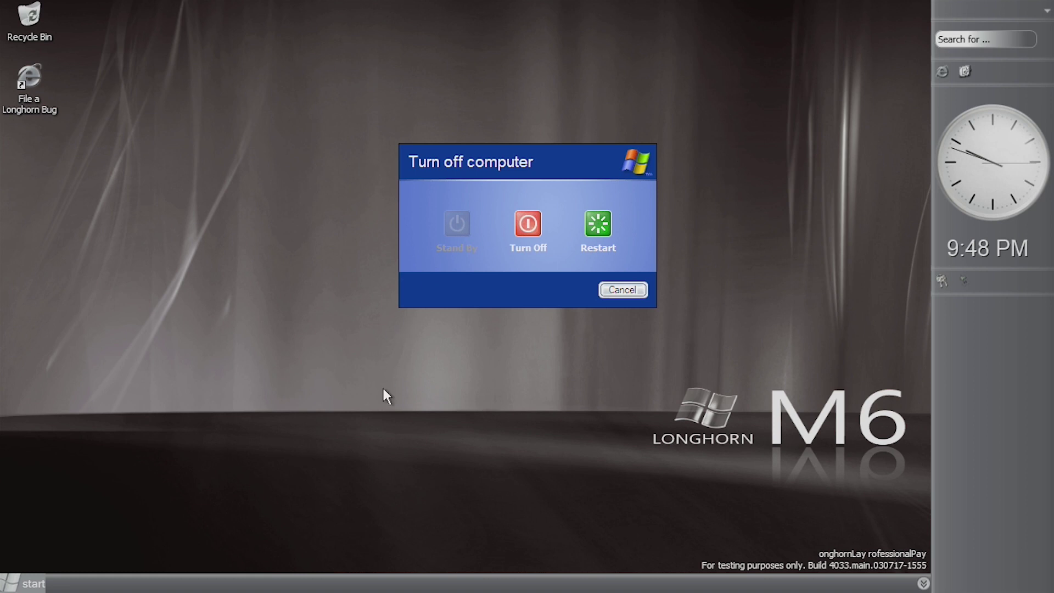
- Dismiss the open turn-off prompt, then choose Turn Off Computer and Turn Off from Start
left_click(615, 289)
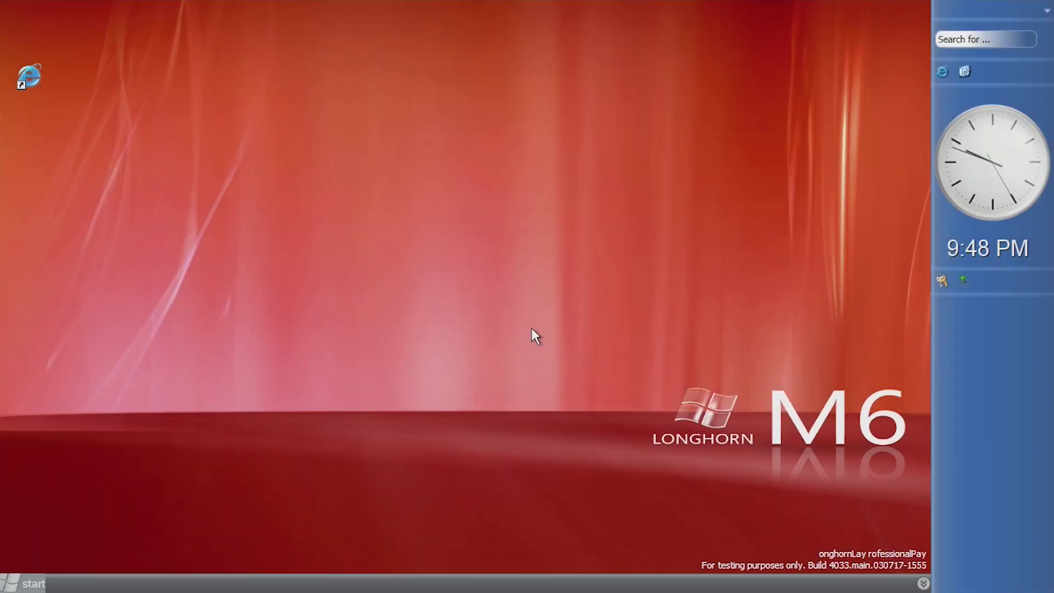
left_click(25, 584)
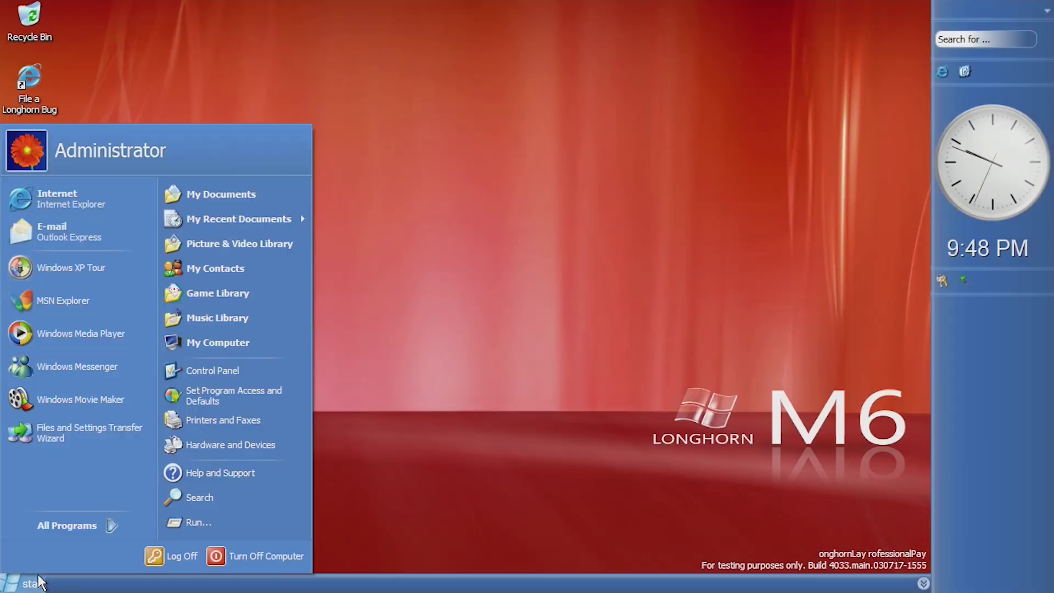
left_click(225, 557)
left_click(526, 224)
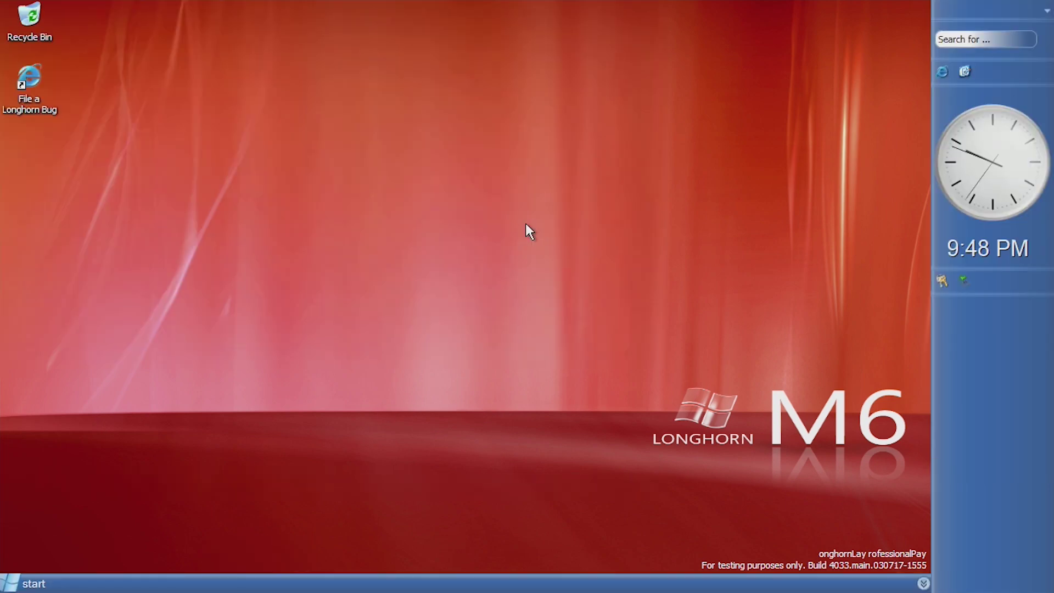